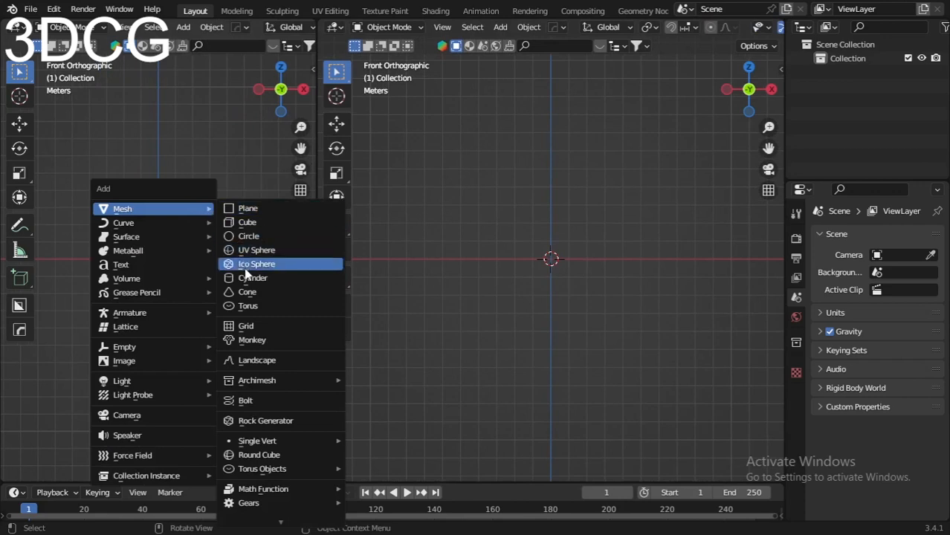
Step: Add a UV sphere at the world origin and shade it smooth
left_click(248, 266)
scroll(180, 246, "up", 8)
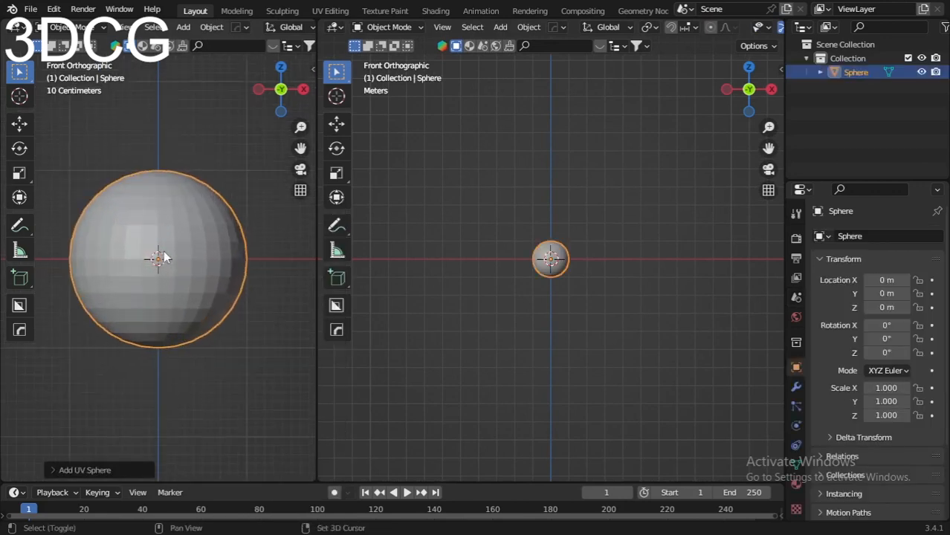
right_click(198, 217)
left_click(195, 214)
scroll(188, 219, "down", 3)
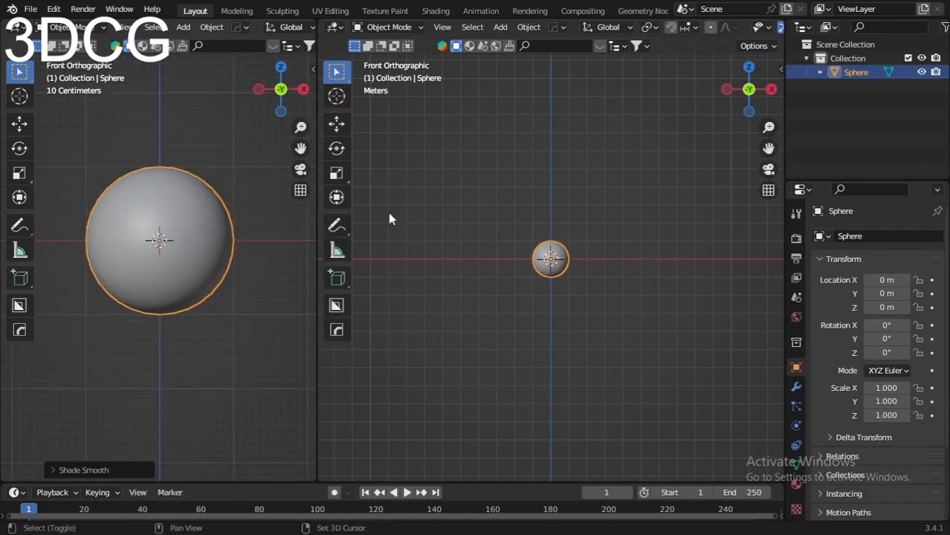
Step: Turn the larger 3D viewport into a Shader Editor without its sidebar and create a new material for the sphere
left_click(341, 31)
left_click(375, 155)
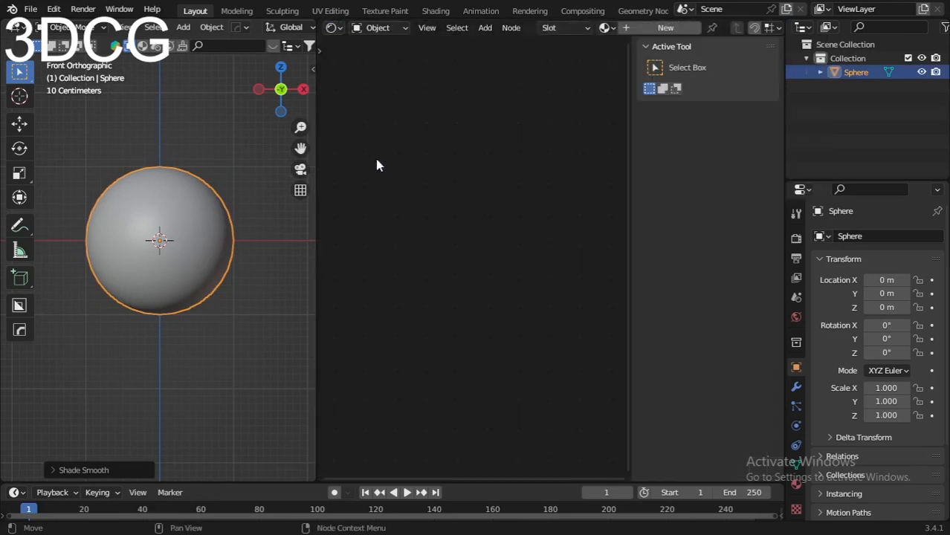
key("n")
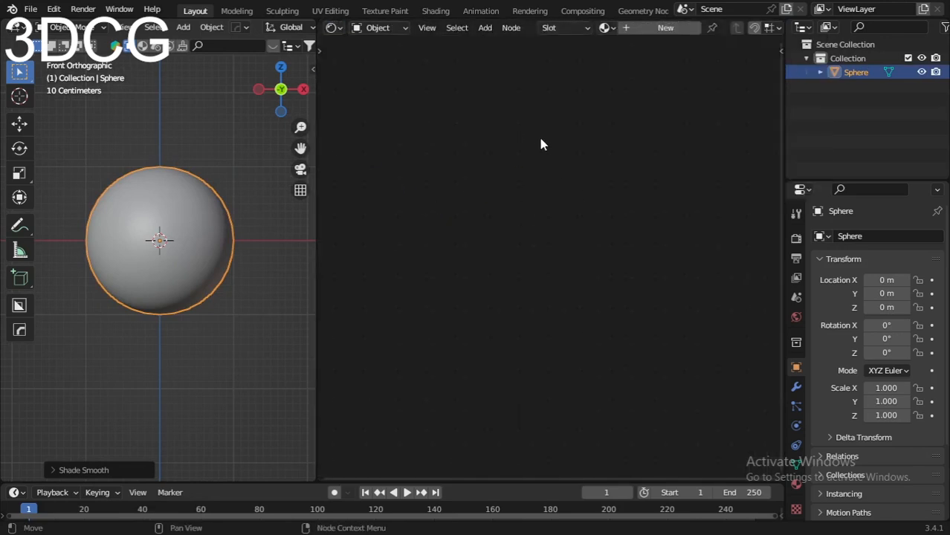
left_click(672, 29)
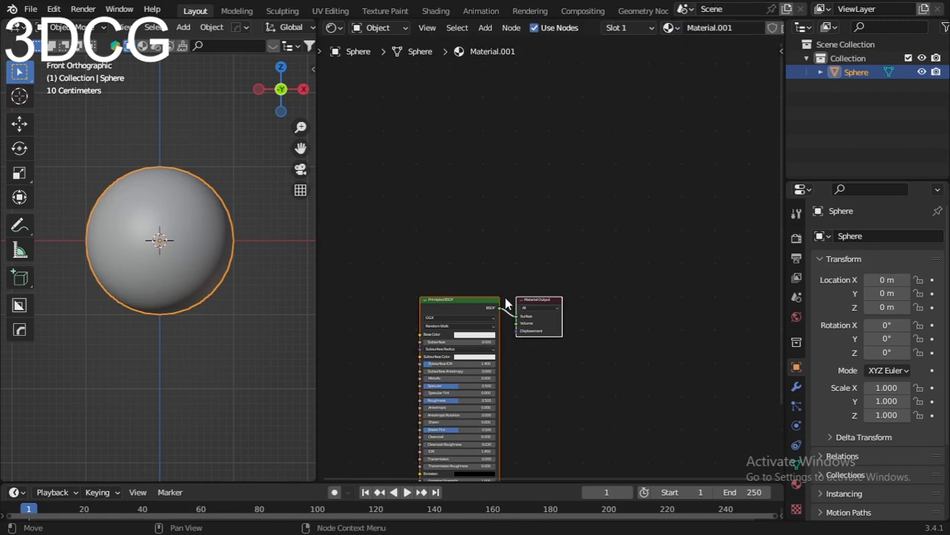
Step: Delete the Principled BSDF node from the sphere's material
scroll(504, 296, "up", 4)
scroll(513, 250, "up", 2)
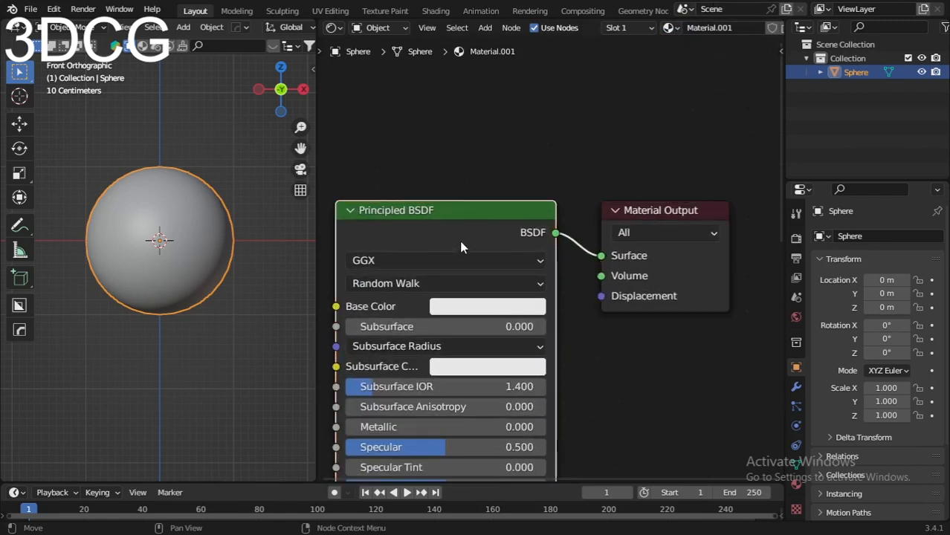
key("x")
middle_click_drag(460, 246, 488, 233)
Step: Add a Displacement node and place it above and to the left of the Material Output node
key("shift+a")
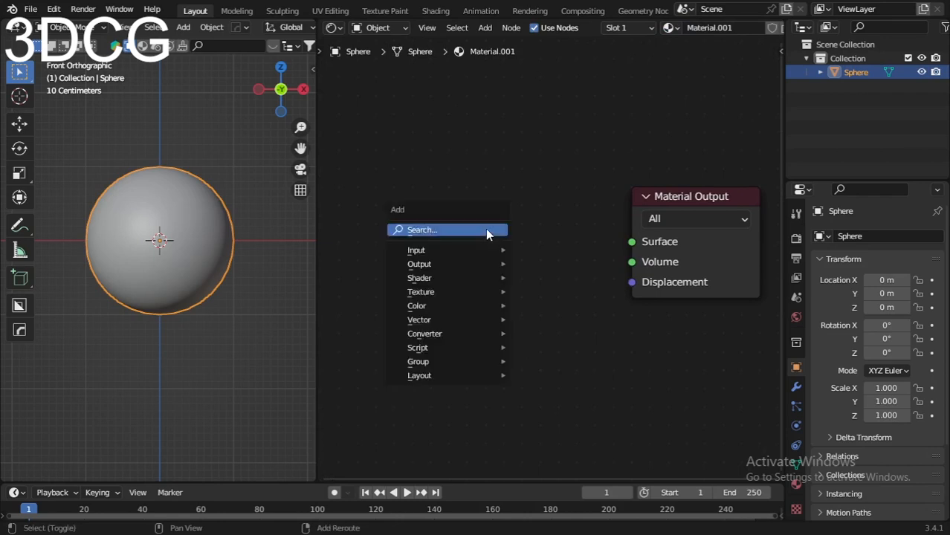
left_click(487, 232)
type("dispa")
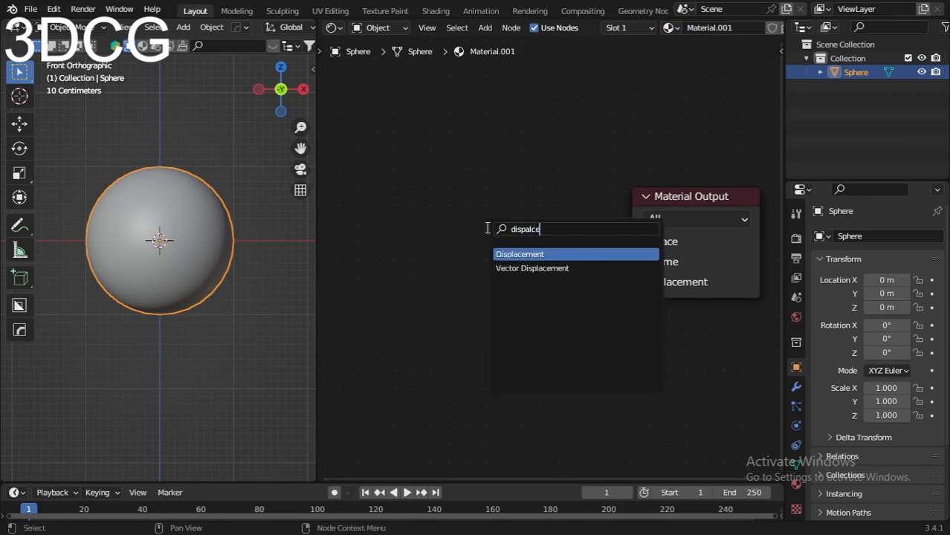
type("lce")
left_click(520, 254)
left_click(490, 141)
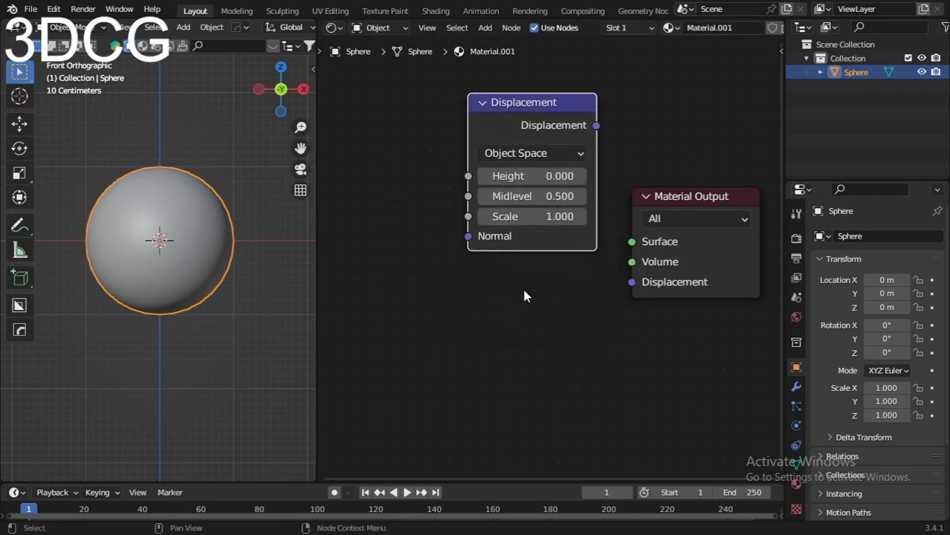
Step: Add a Math node and place it below the Displacement node
scroll(521, 285, "down", 2)
key("shift+a")
left_click(538, 298)
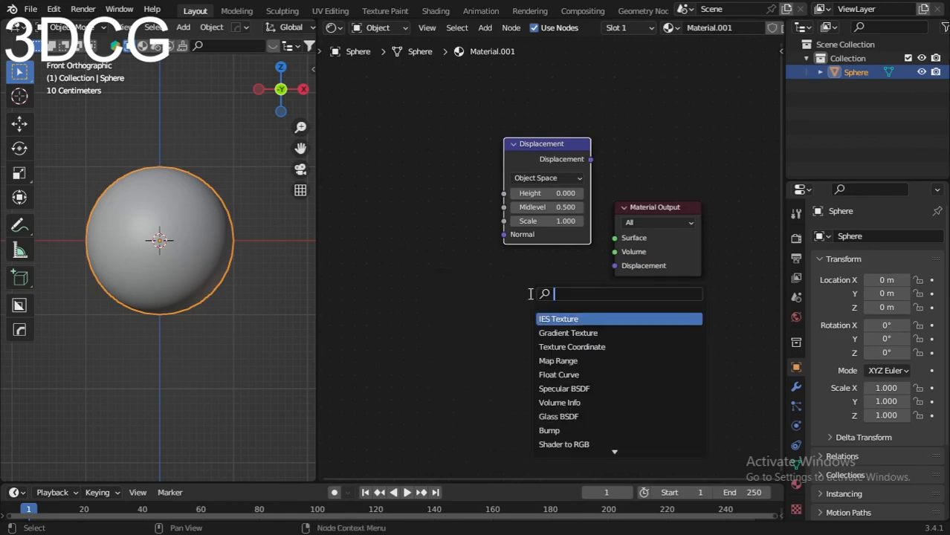
type("add")
key("BackSpace")
key("BackSpace")
key("BackSpace")
type("math")
left_click(561, 327)
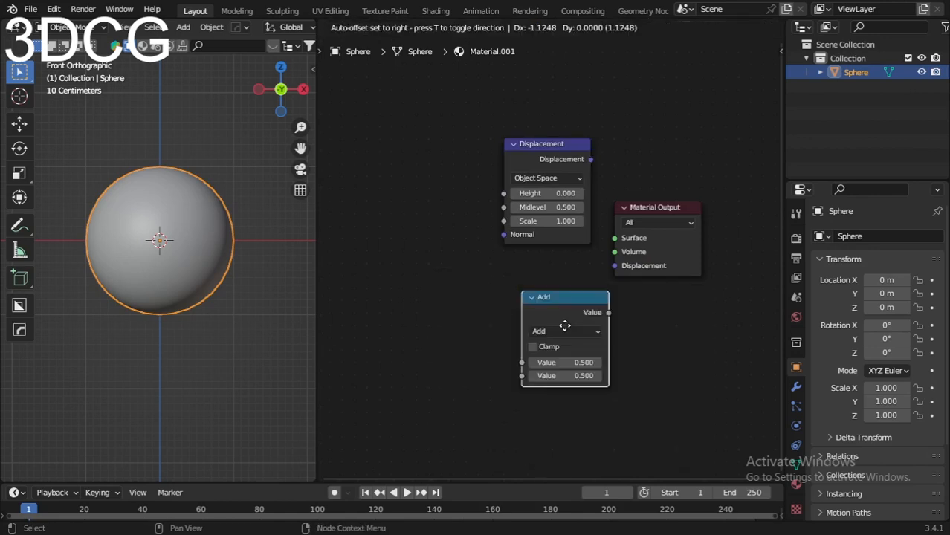
left_click(531, 303)
Step: Duplicate the Math node and place the copy to the left of the original
scroll(516, 289, "up", 2)
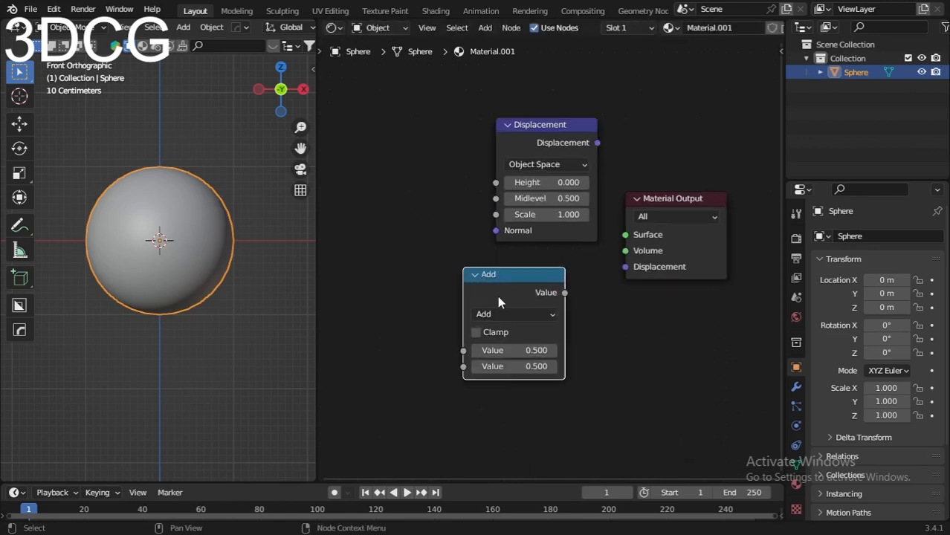
key("shift+d")
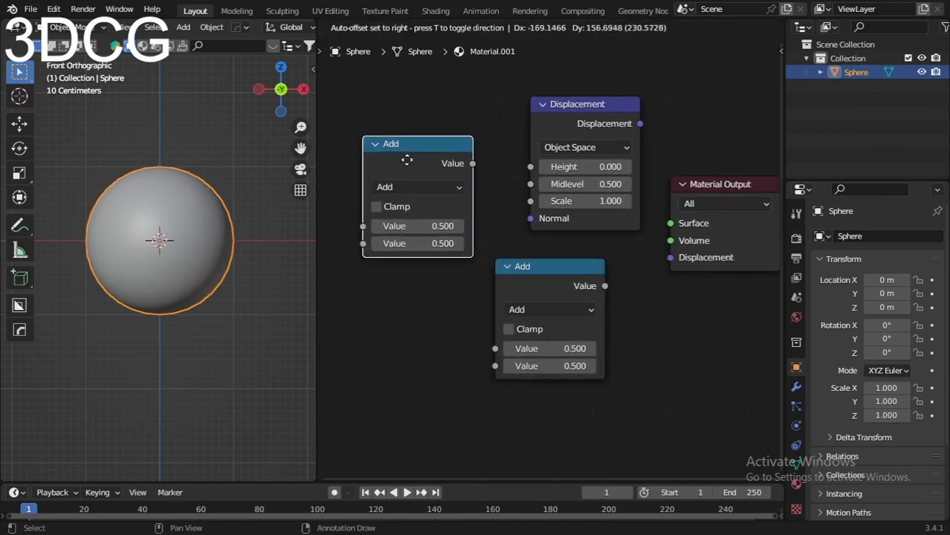
left_click(405, 157)
left_click_drag(405, 157, 397, 284)
middle_click_drag(628, 217, 602, 220)
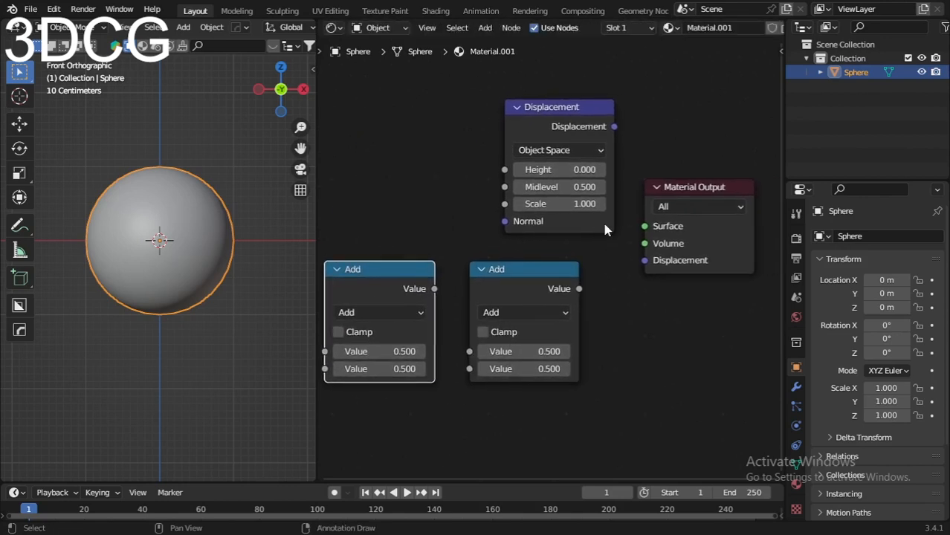
Step: Add a Bright/Contrast node and place it to the left of the Displacement node
key("shift+a")
left_click(428, 195)
type("brith")
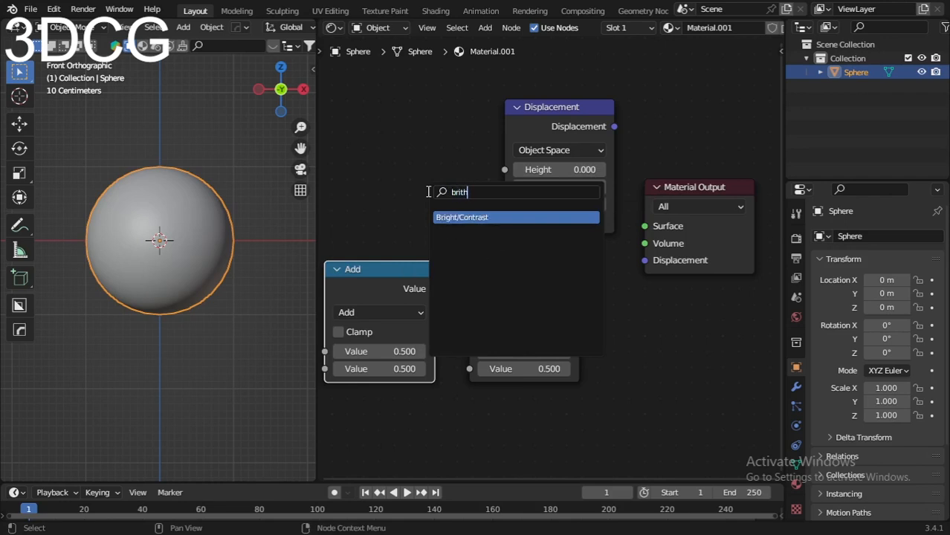
key("Return")
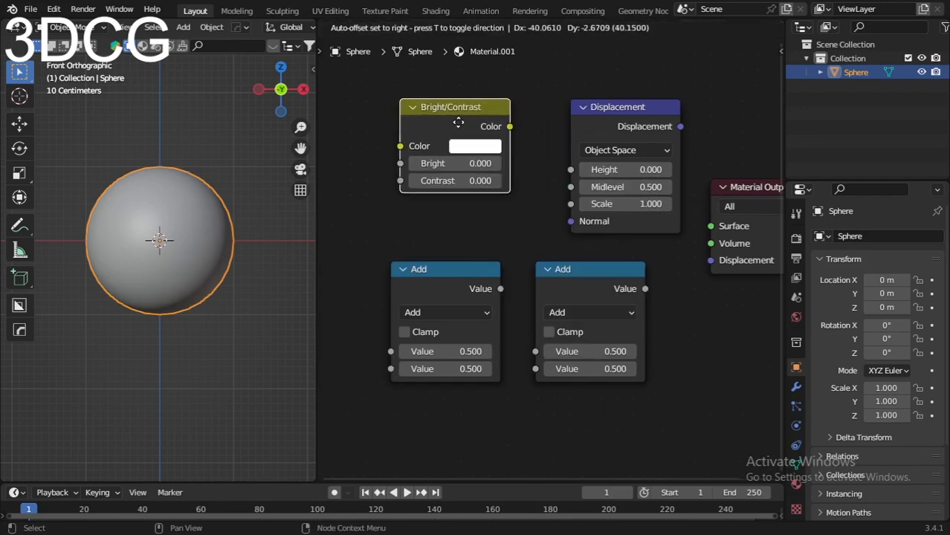
left_click(494, 133)
Step: Link the Bright/Contrast Color output to the Displacement node's Height, and its Displacement output to the Material Output's Displacement input
left_click_drag(506, 132, 569, 170)
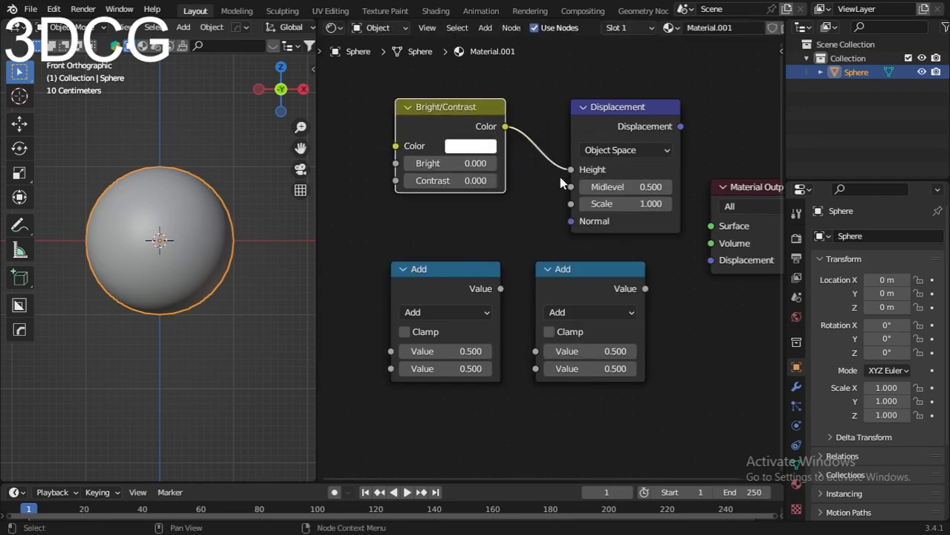
left_click_drag(725, 182, 741, 164)
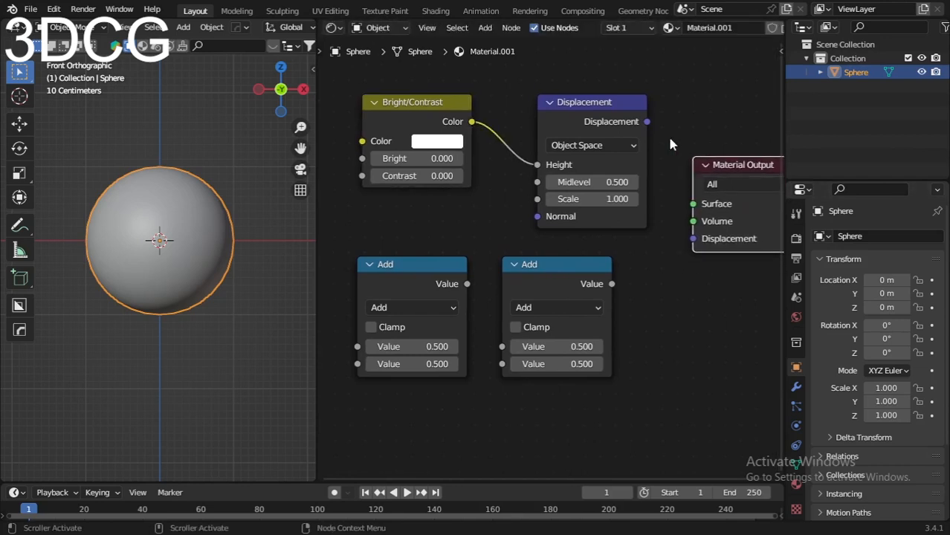
left_click_drag(647, 121, 692, 239)
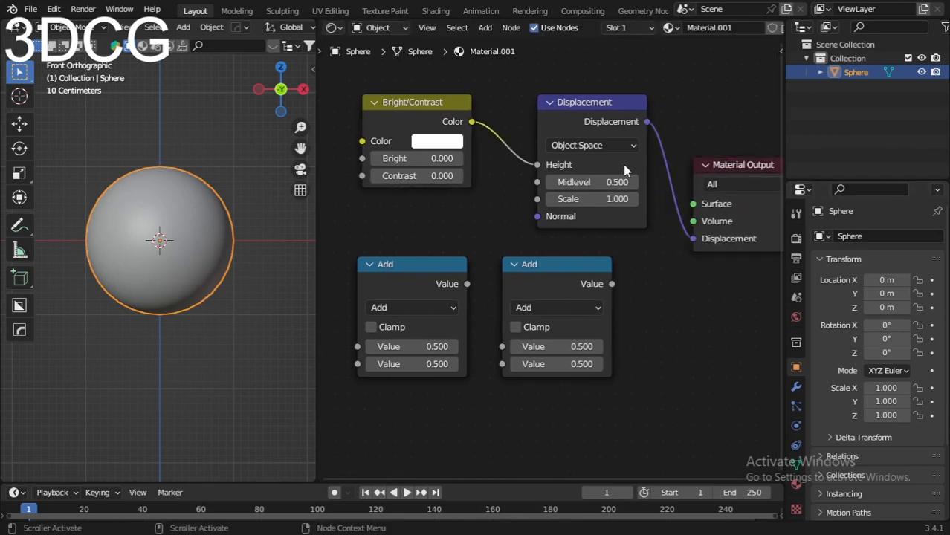
Step: Set the Displacement node's Midlevel to 0 and its Scale to 0.1
left_click(593, 182)
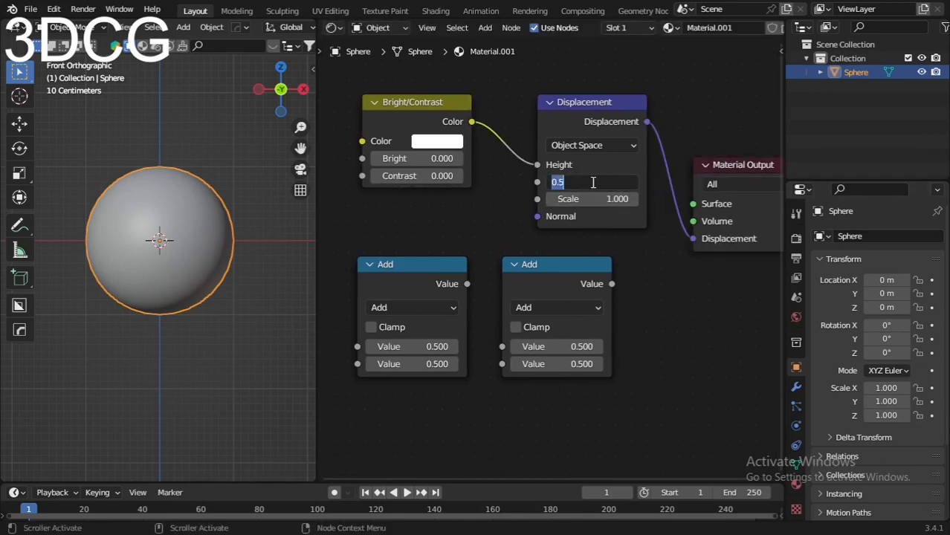
type("0")
key("Return")
left_click(588, 199)
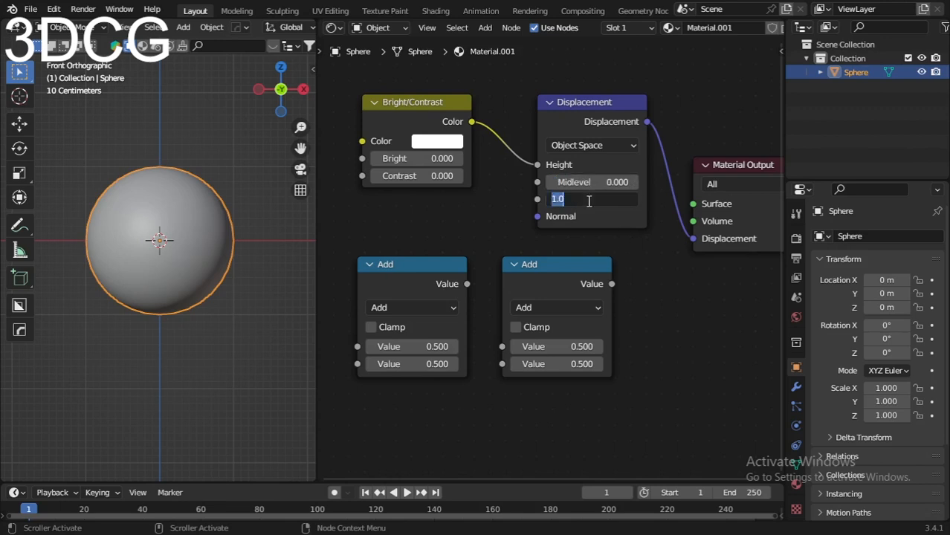
type("0.1")
key("Return")
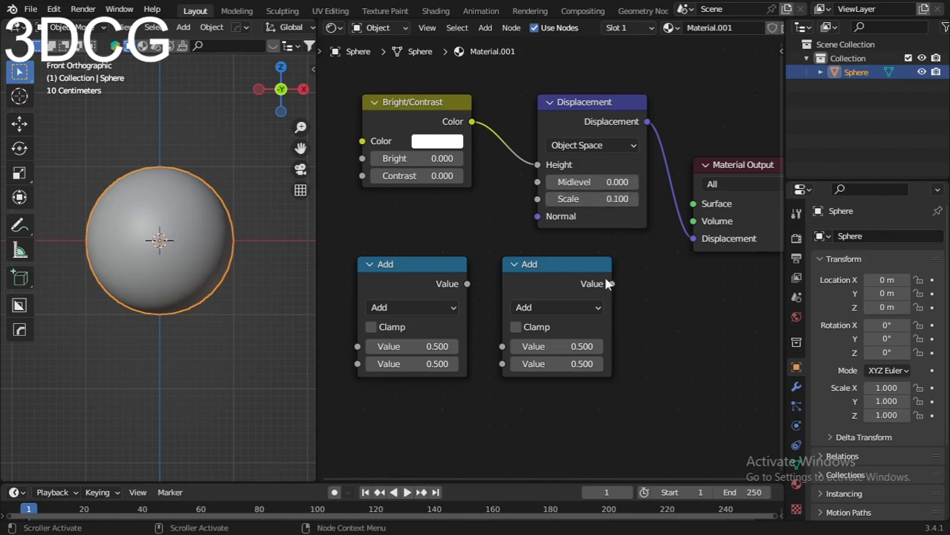
Step: Change the right-hand Math node's operation to Divide and shift both Math nodes slightly up
left_click(559, 282)
left_click_drag(543, 280, 539, 269)
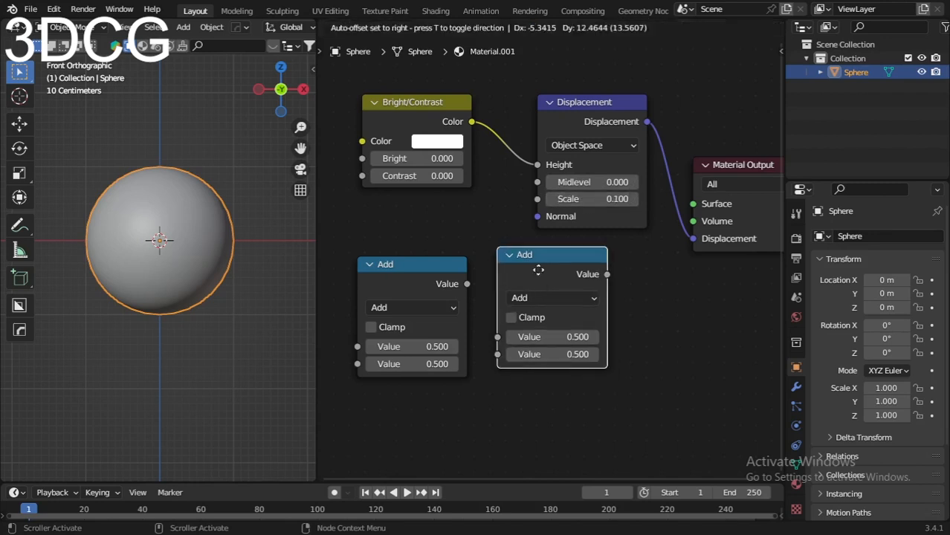
left_click(539, 295)
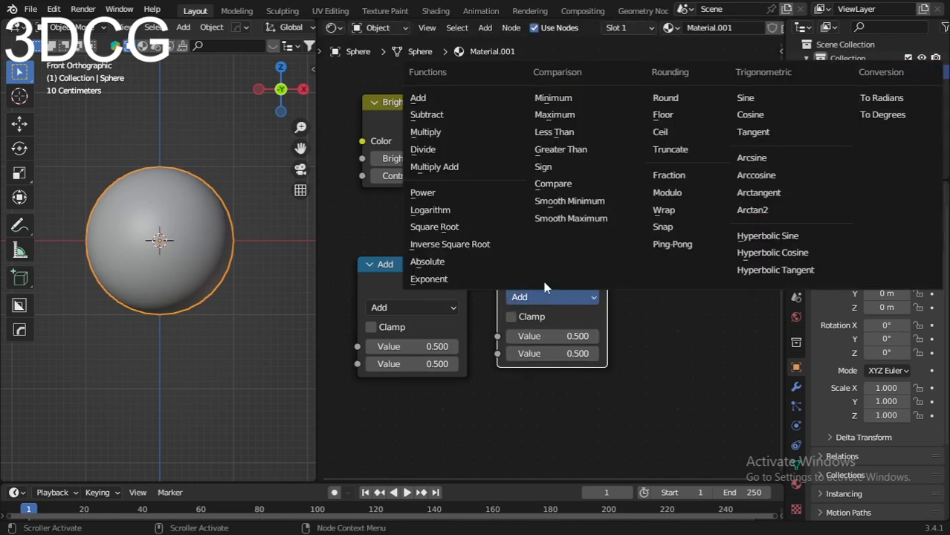
left_click(442, 149)
left_click_drag(410, 281, 395, 253)
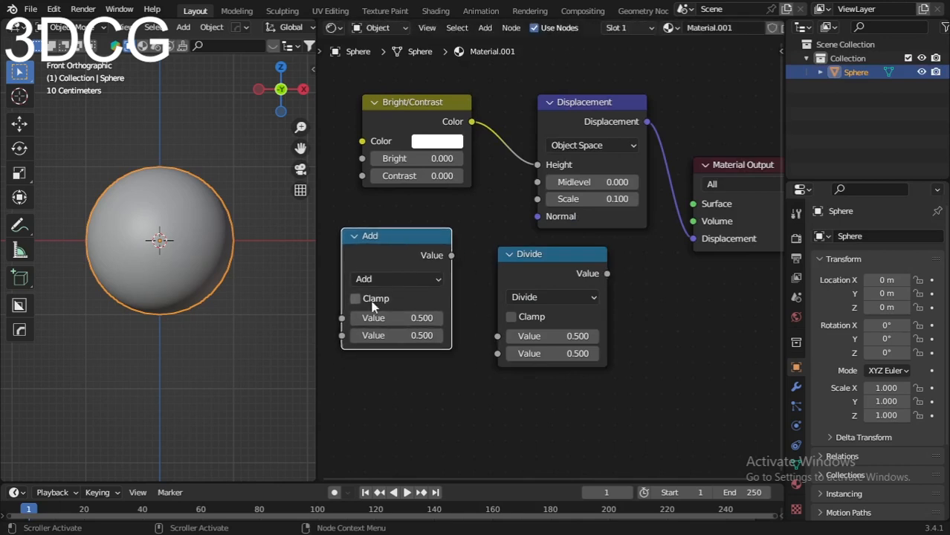
Step: Widen the node editor by narrowing the 3D viewport, and hide the viewport's toolbar
left_click_drag(316, 260, 208, 254)
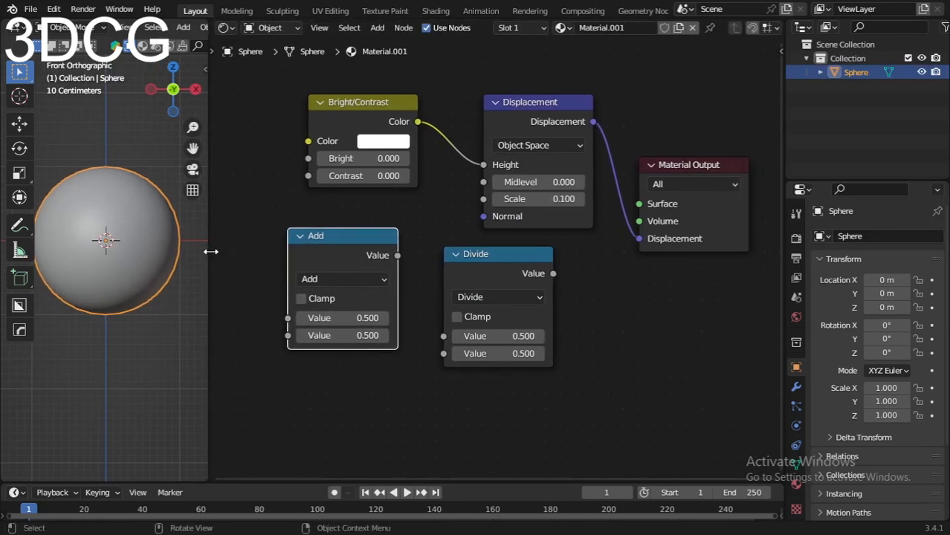
key("t")
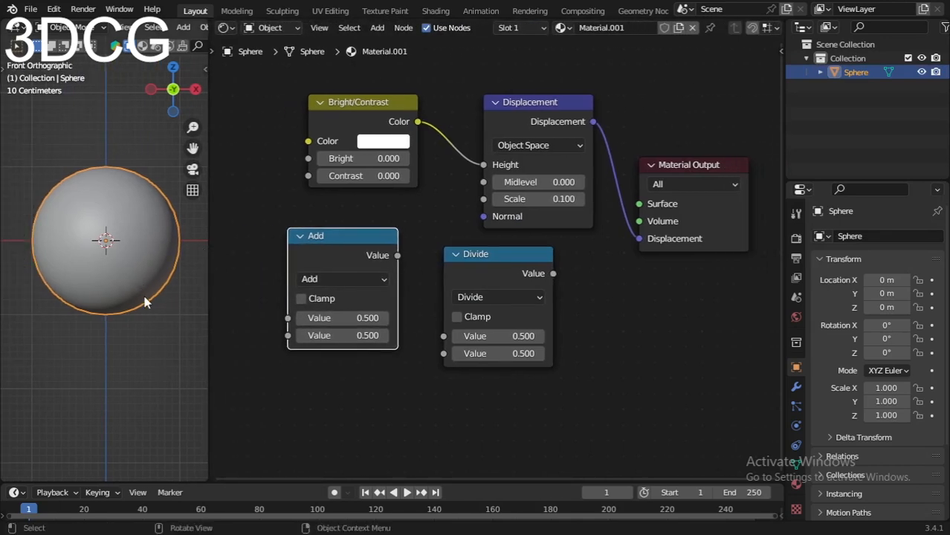
Step: Switch the 3D viewport to Material Preview shading and set the render engine to Cycles
key("z")
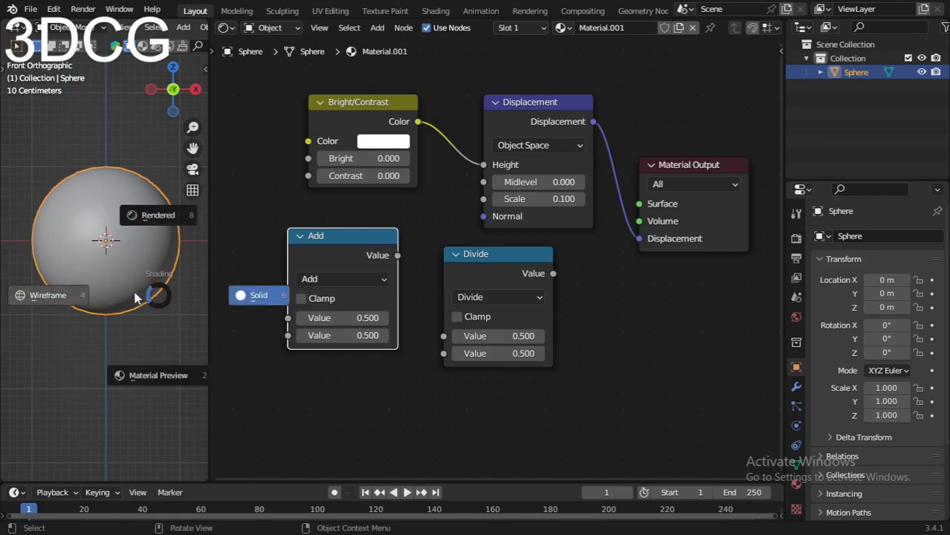
left_click(156, 374)
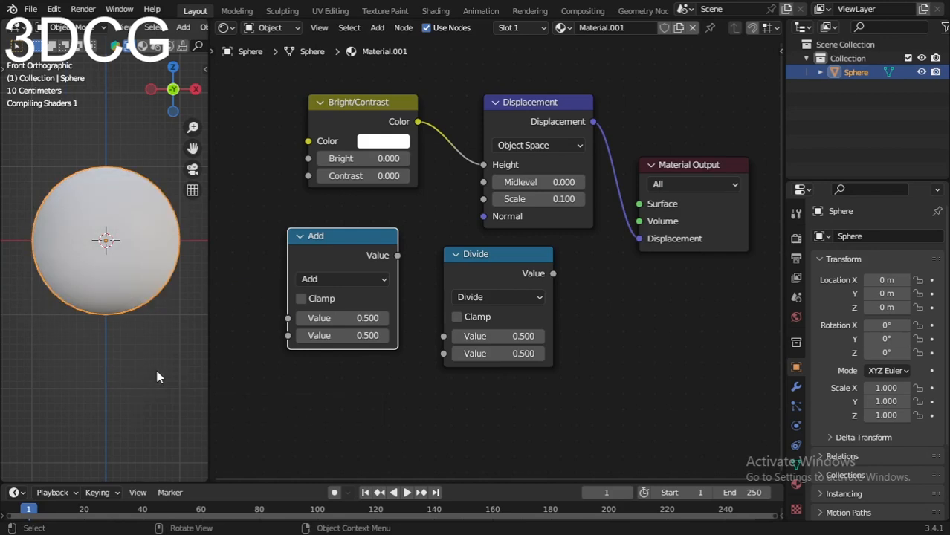
left_click(796, 237)
left_click(883, 236)
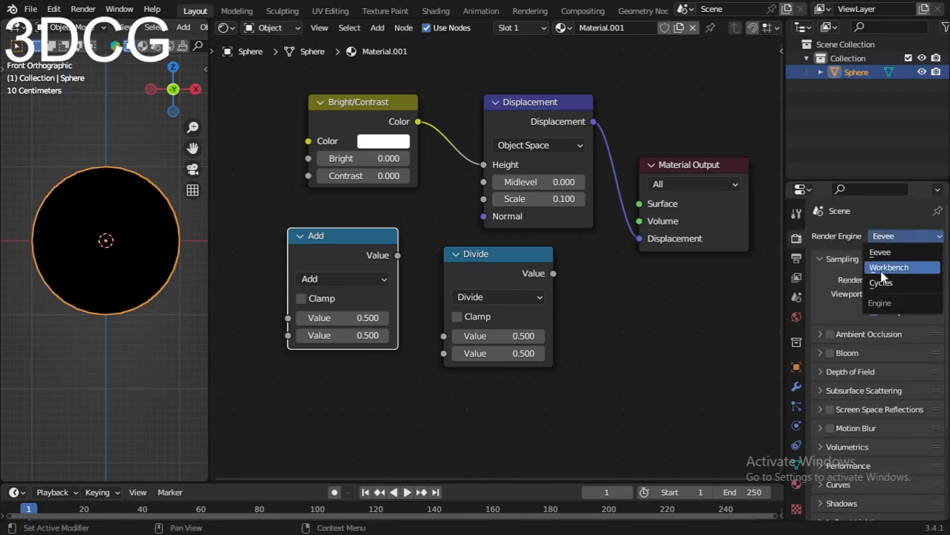
left_click(885, 285)
Step: Add a Mix Shader node and place it to the right of the Divide node
middle_click_drag(407, 228, 304, 228)
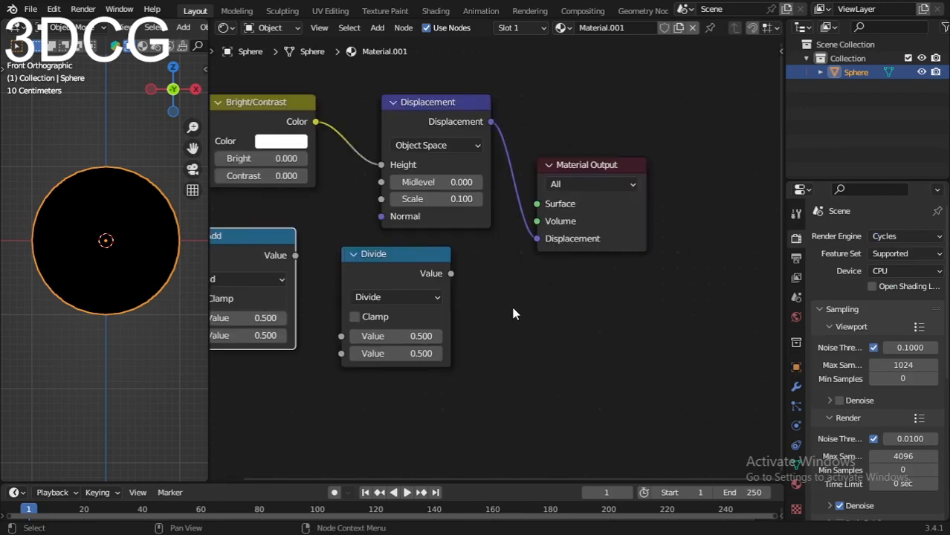
key("shift+a")
left_click(513, 307)
type("mis")
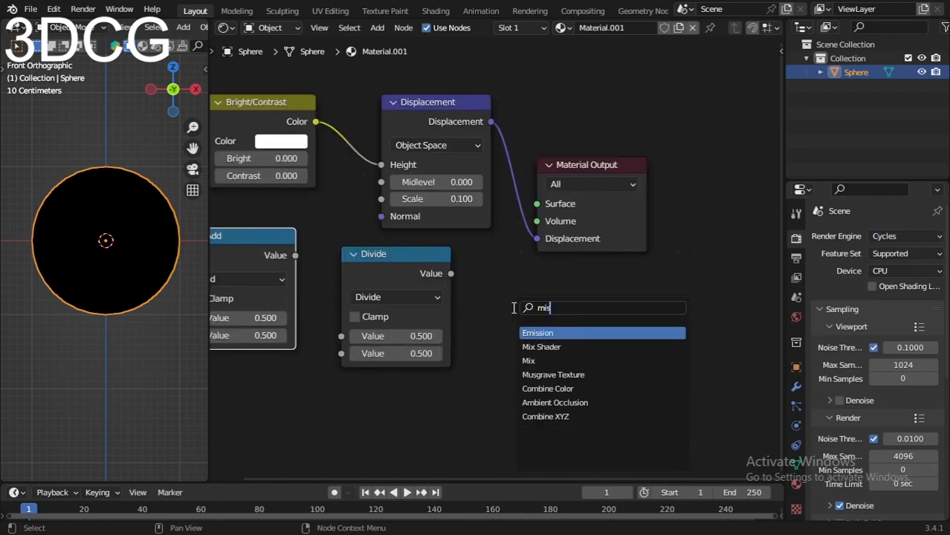
key("BackSpace")
type("x")
left_click(550, 347)
left_click(504, 340)
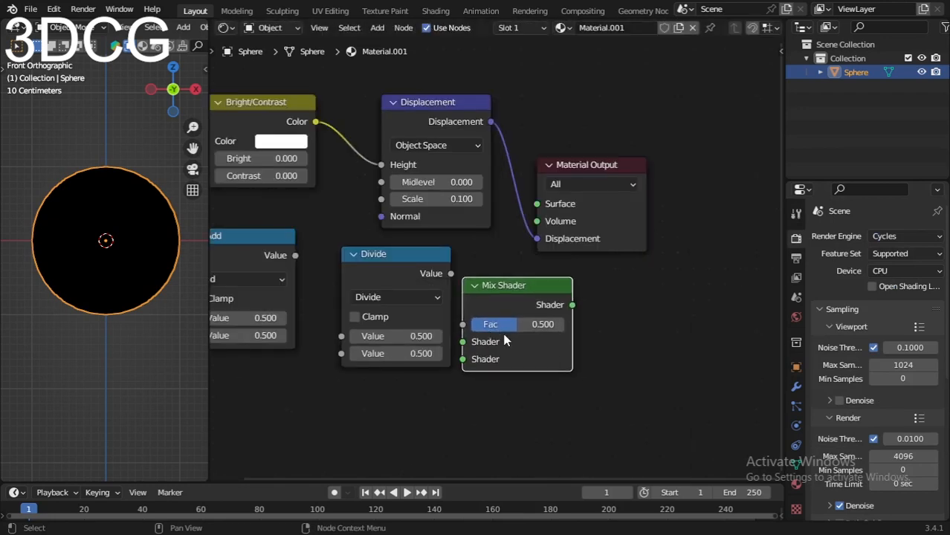
left_click_drag(537, 306, 549, 303)
Step: Move the Material Output farther right and link the Mix Shader's output to its Surface input, placing the Mix Shader closer to it
left_click_drag(616, 207, 700, 172)
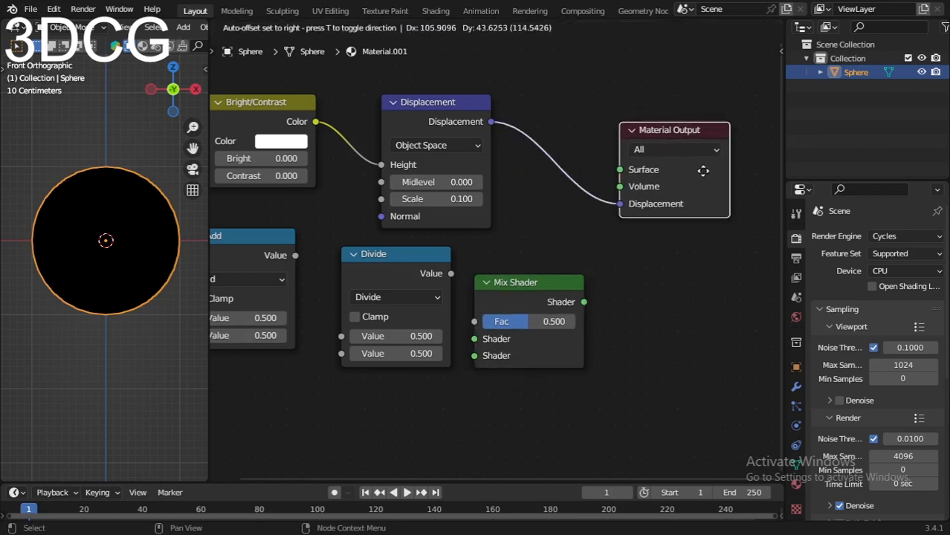
left_click_drag(508, 304, 498, 286)
left_click_drag(575, 284, 620, 170)
left_click_drag(509, 281, 532, 259)
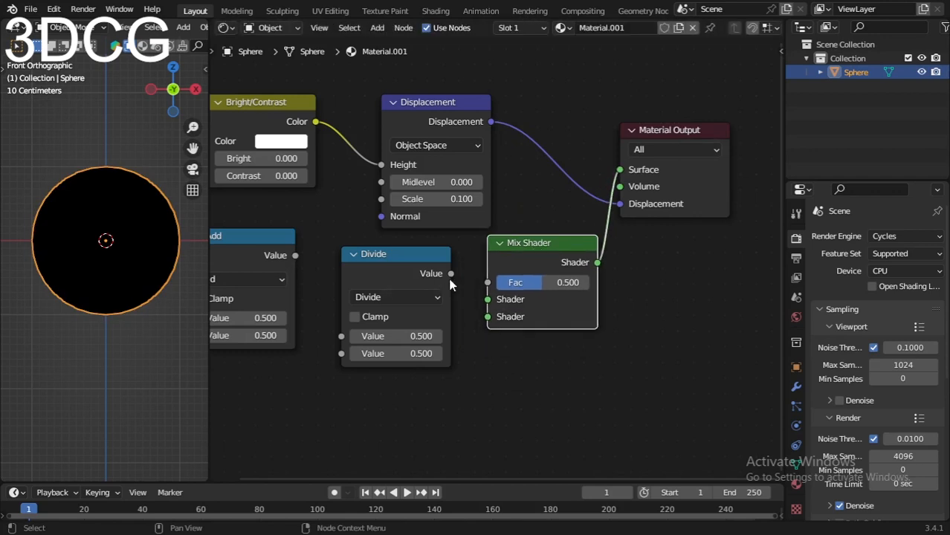
Step: Link Add's output to Divide's first Value, Divide's output to the Mix Shader's Fac, and set Divide's second value to 2
left_click_drag(451, 273, 488, 284)
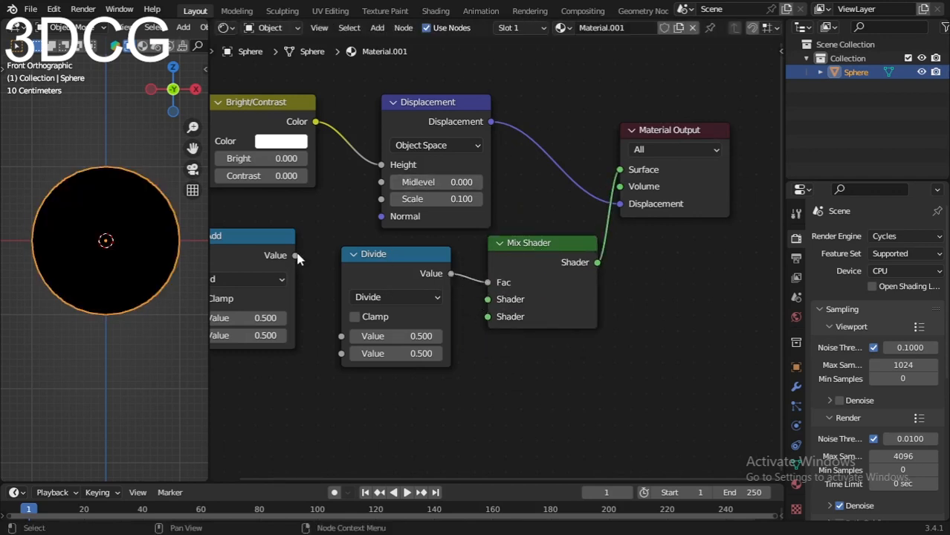
left_click_drag(296, 255, 341, 336)
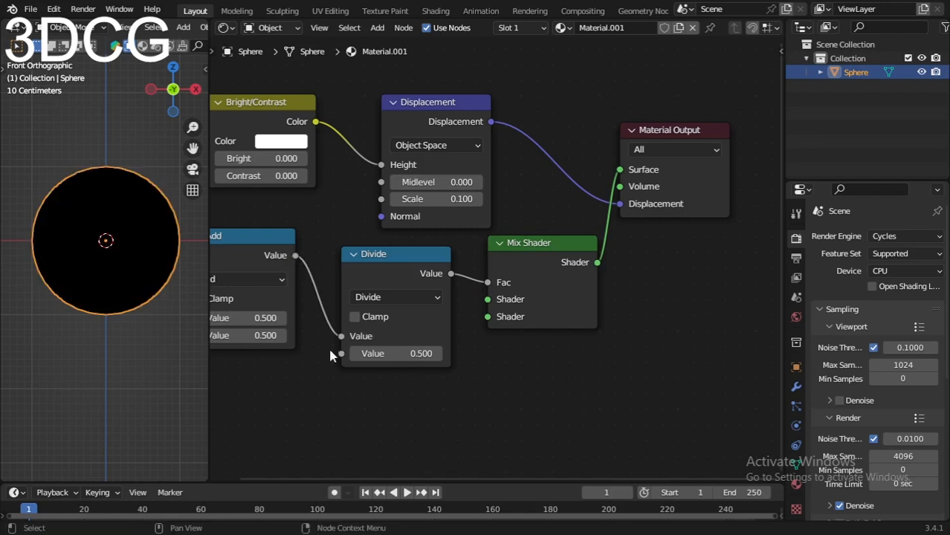
middle_click_drag(330, 354, 445, 300)
left_click(496, 299)
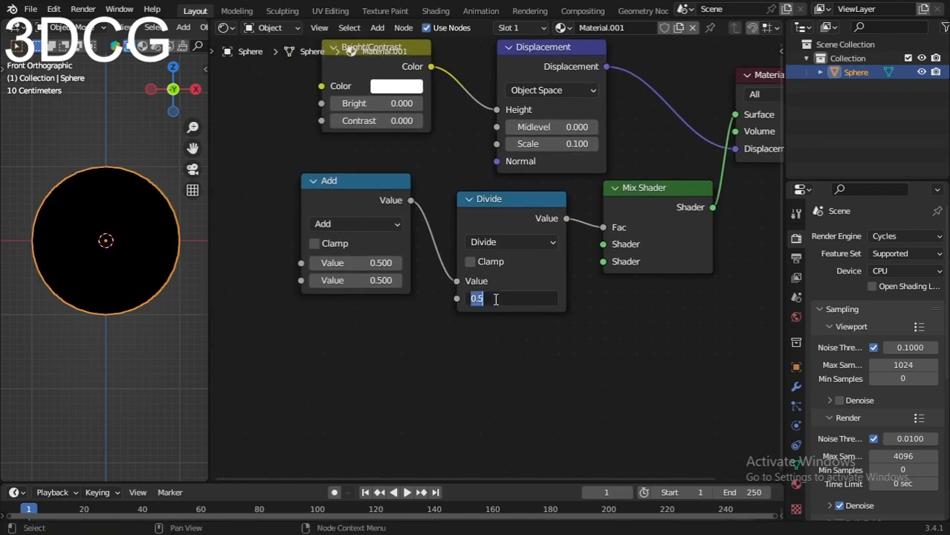
type("2")
key("Return")
Step: Set the Bright/Contrast node's Bright to -0.05 and its Contrast to 0
scroll(386, 168, "up", 2)
left_click(377, 168)
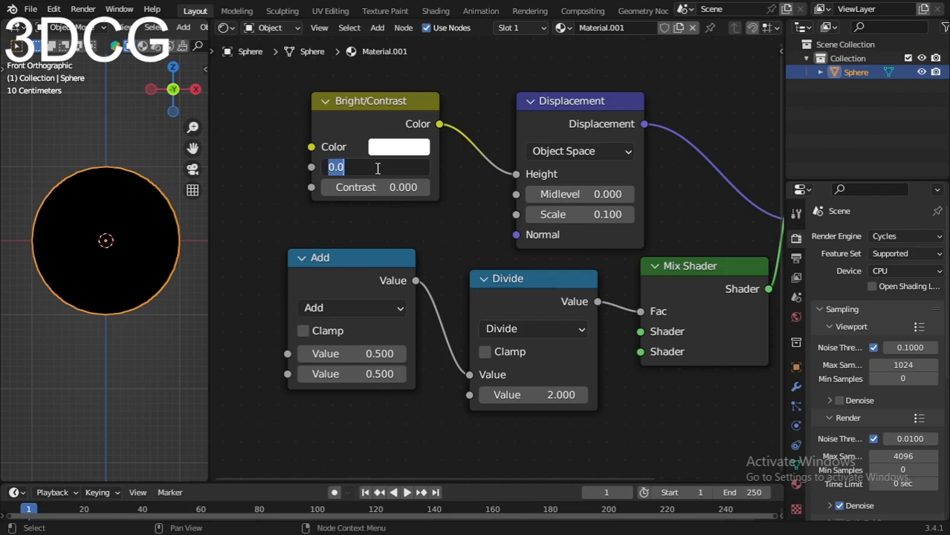
type("-")
key("Return")
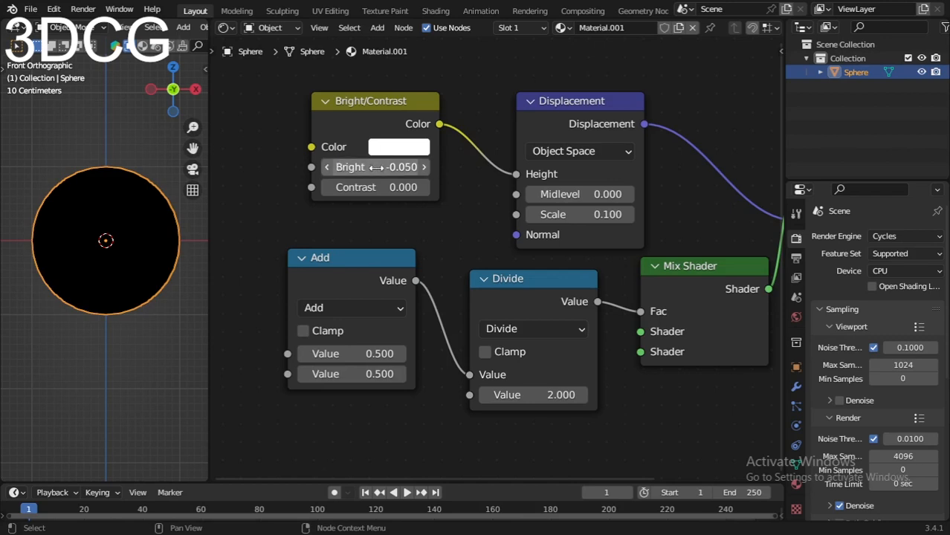
left_click(362, 188)
type("0")
key("Return")
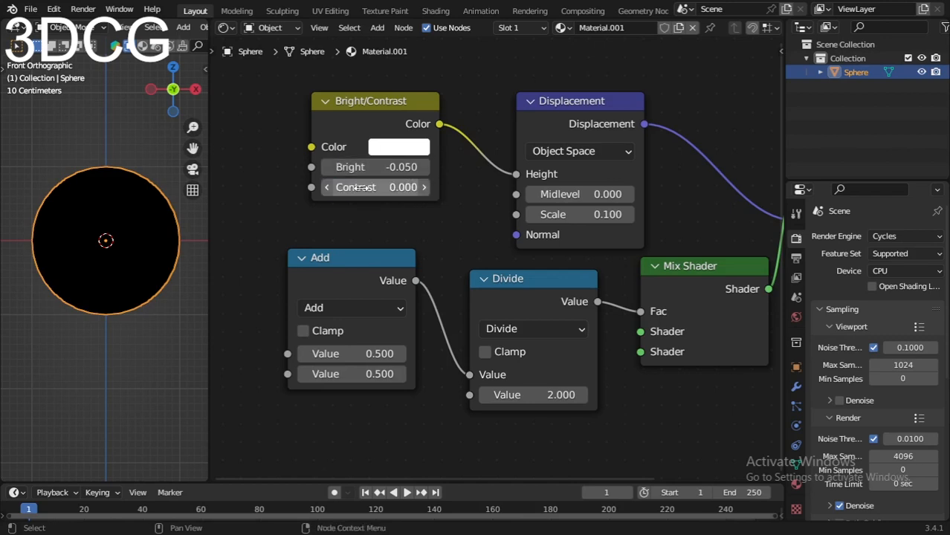
Step: Add a Value node to the left of the Add node
middle_click_drag(358, 236, 563, 197)
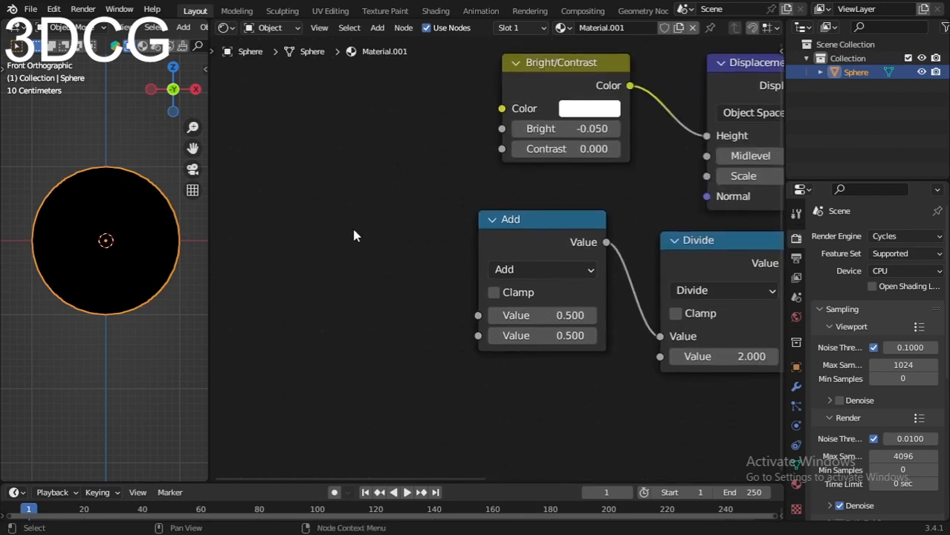
scroll(353, 229, "down", 2)
key("shift+a")
left_click(353, 229)
type("value")
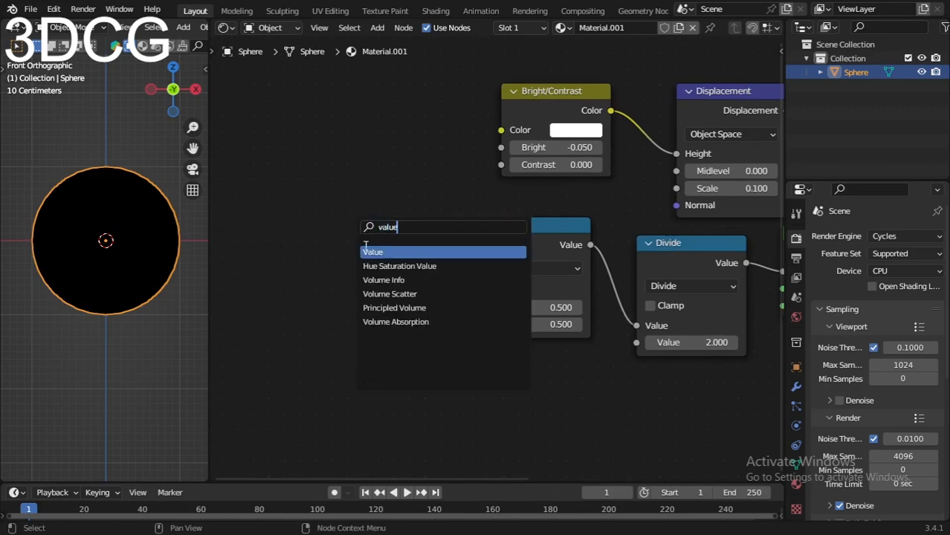
key("Return")
left_click(324, 200)
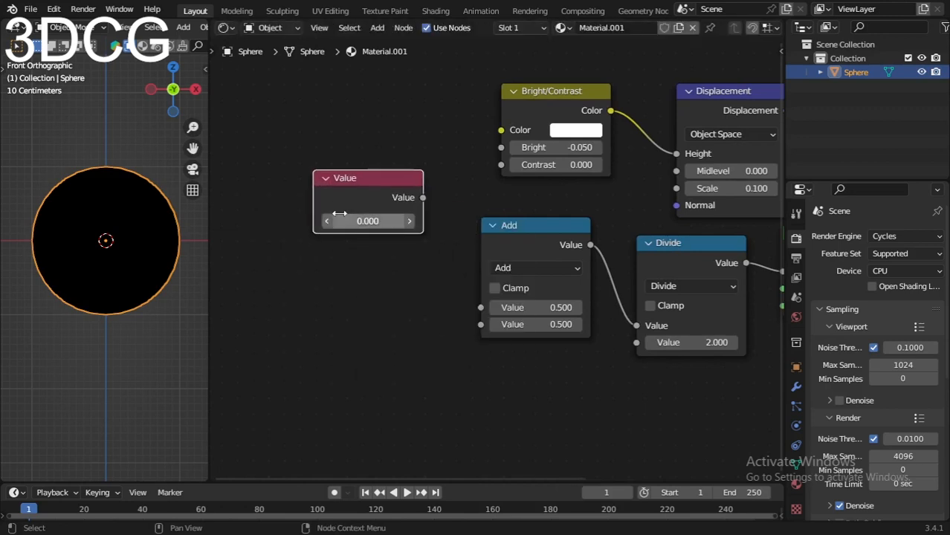
Step: Add a Fresnel node below the Value node
key("shift+a")
left_click(342, 323)
type("fresnel")
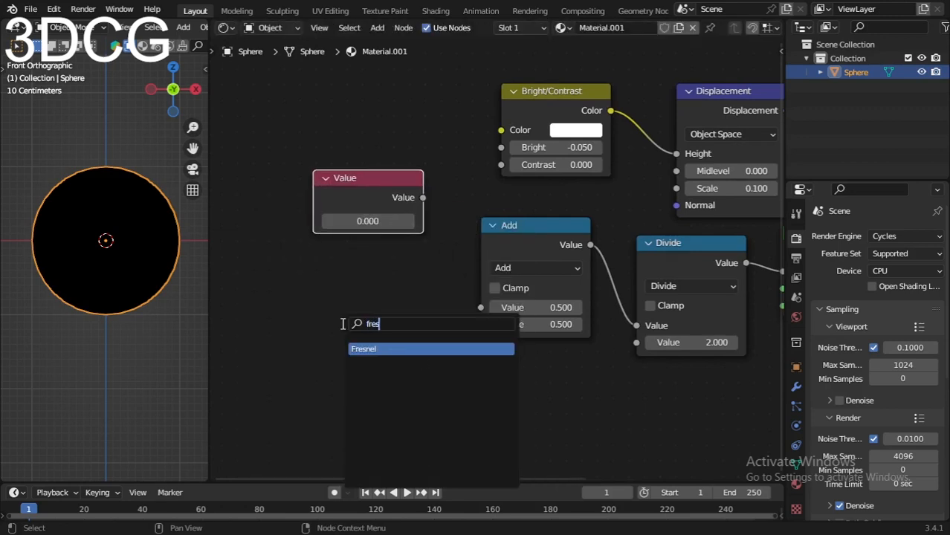
key("Return")
left_click(351, 299)
Step: Link the Value output and the Fresnel Fac to the Add node's two inputs, placing Fresnel closer beneath the Value node
left_click_drag(421, 200, 481, 307)
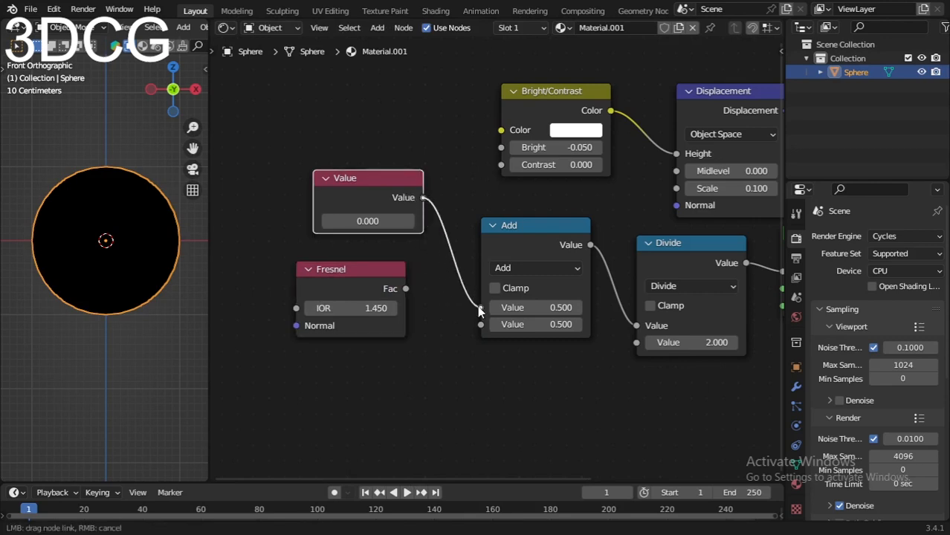
left_click_drag(329, 285, 336, 264)
left_click_drag(412, 267, 482, 324)
Step: Add a Glossy BSDF node to the left of the Value and Fresnel nodes
scroll(431, 324, "down", 3)
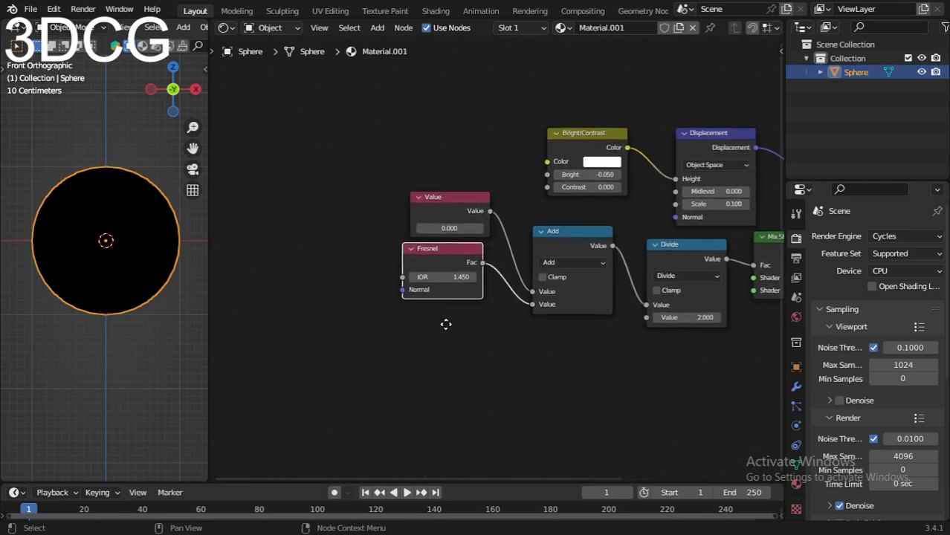
key("shift+a")
left_click(366, 310)
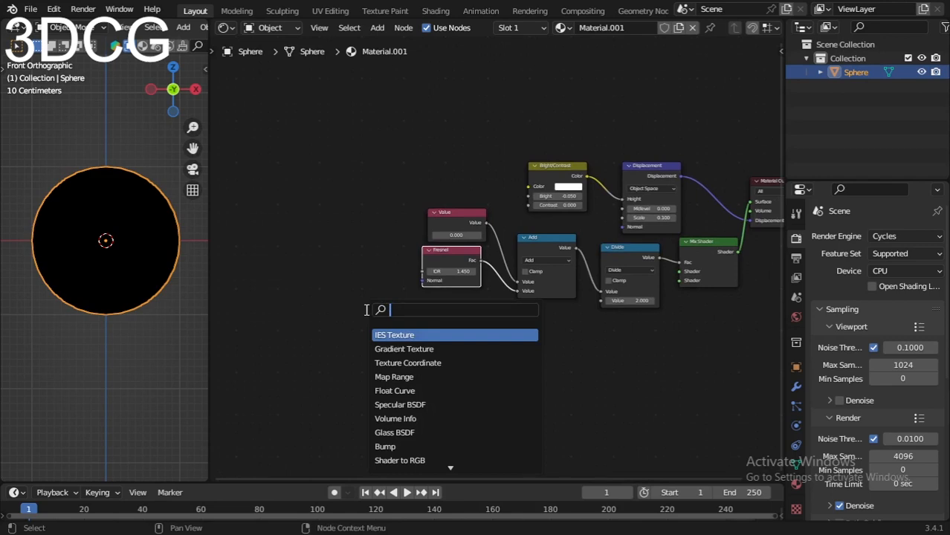
type("glos")
key("Return")
left_click(340, 254)
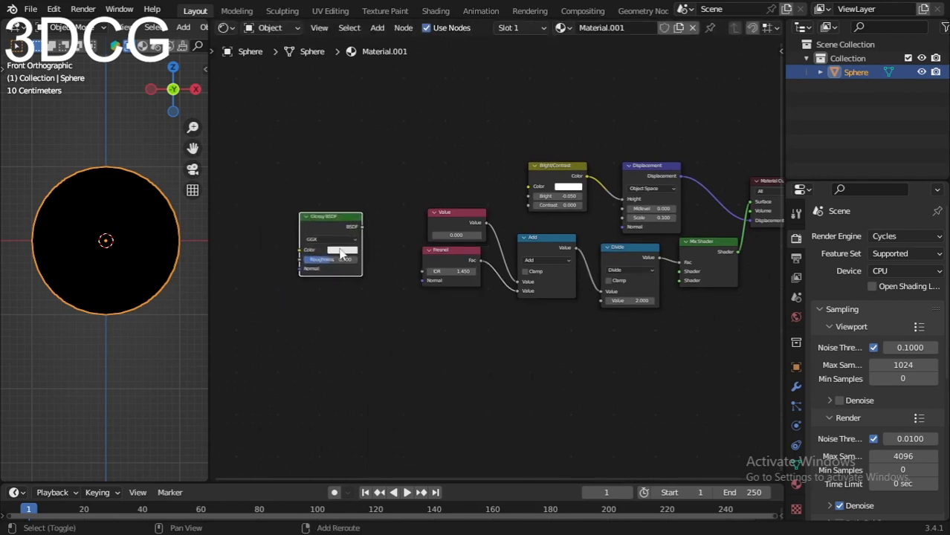
Step: Add a Diffuse BSDF node below the Glossy BSDF and select both shader nodes
key("shift+a")
left_click(339, 250)
type("diff")
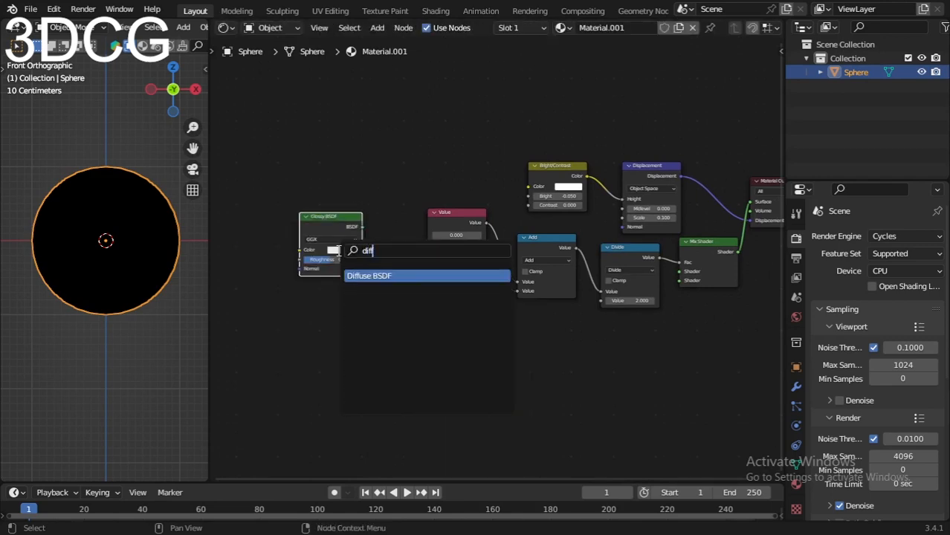
key("Return")
left_click(305, 331)
scroll(392, 298, "up", 4)
scroll(372, 260, "down", 1)
middle_click_drag(351, 233, 416, 228)
left_click_drag(267, 153, 349, 316)
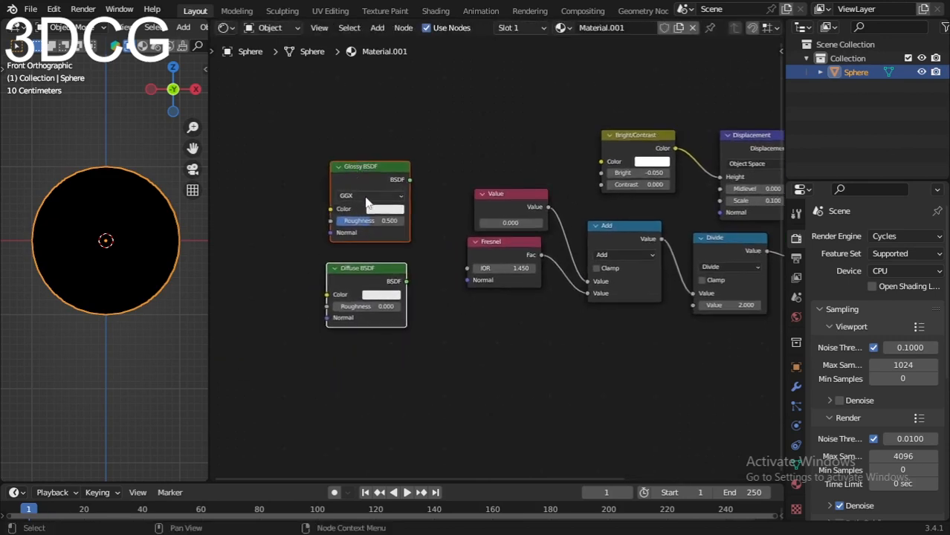
Step: Change the Glossy BSDF's distribution to Beckmann
scroll(345, 208, "up", 2)
left_click(364, 176)
left_click(364, 209)
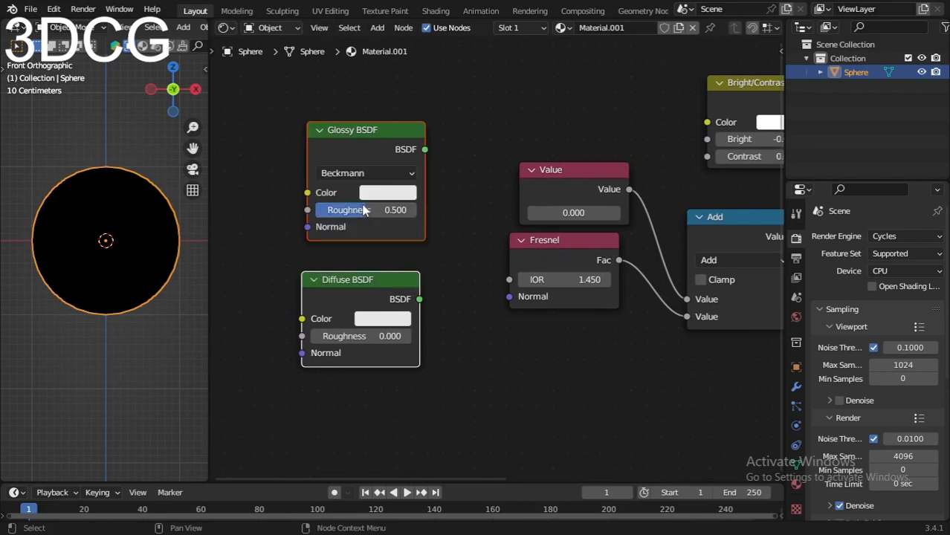
Step: Move the Mix Shader below the Material Output, and move the Glossy and Diffuse BSDF nodes lower as a pair
scroll(386, 308, "down", 2)
scroll(454, 303, "down", 1)
middle_click_drag(504, 312, 457, 285)
middle_click_drag(586, 298, 511, 305)
left_click_drag(668, 234, 707, 286)
left_click_drag(299, 123, 276, 288)
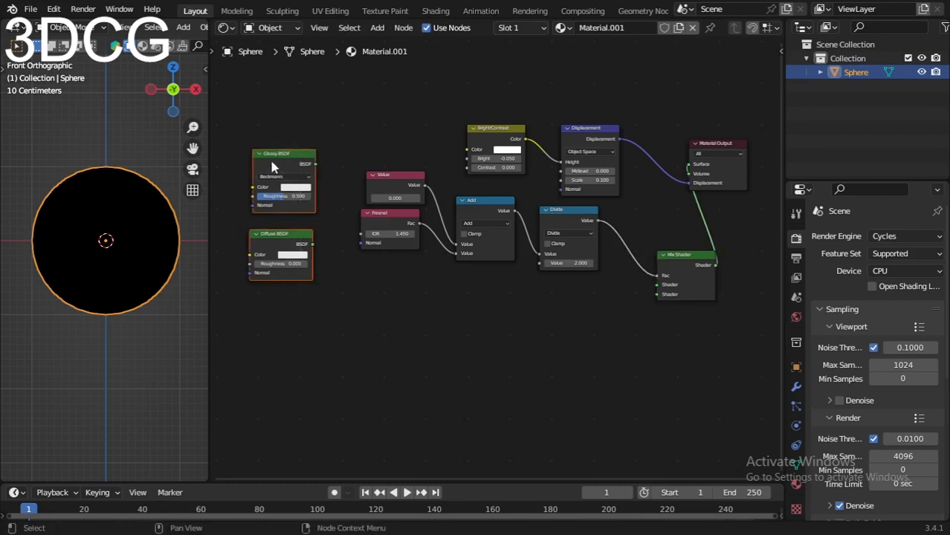
left_click_drag(270, 164, 269, 272)
Step: Add a second Mix Shader node below the Add and Divide nodes
key("shift+a")
type("misx")
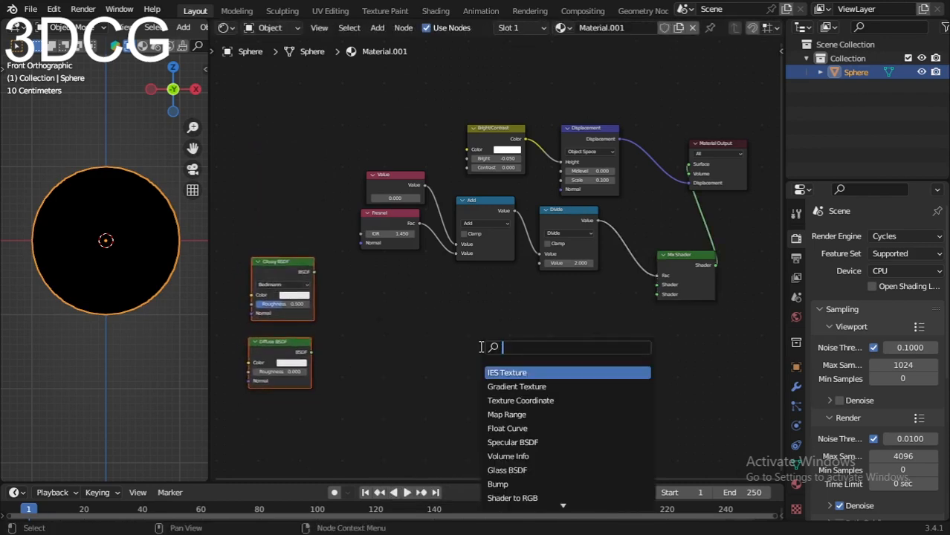
key("BackSpace")
key("BackSpace")
type("x")
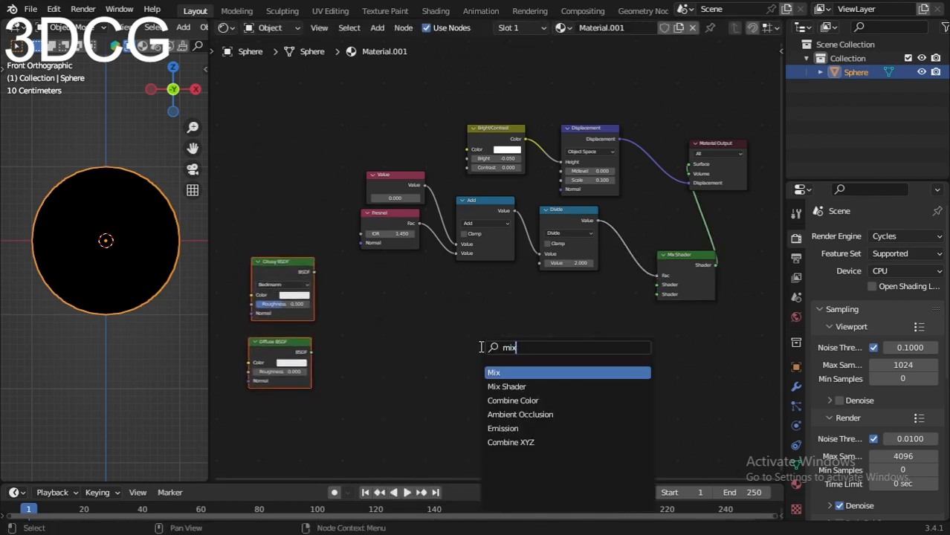
left_click(544, 386)
left_click(524, 342)
scroll(340, 301, "up", 3)
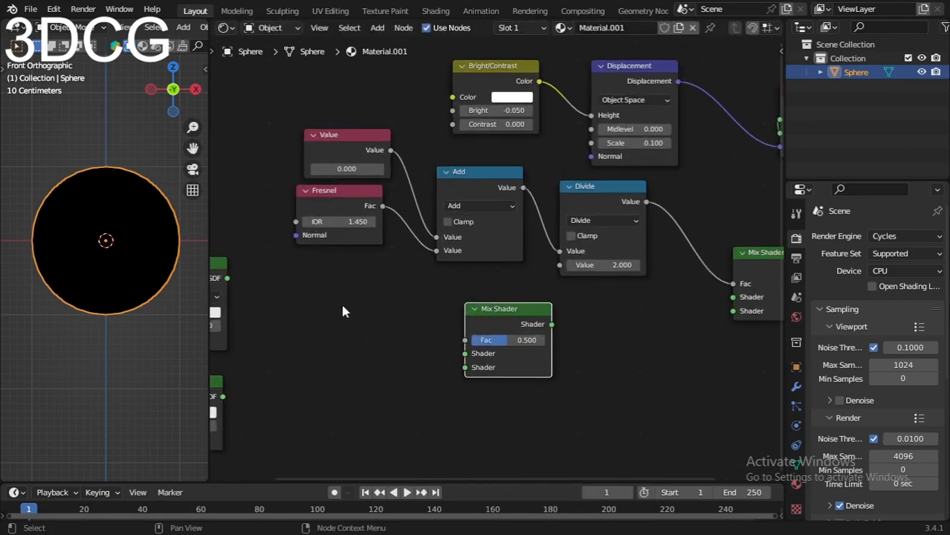
Step: Link the Glossy BSDF to the new Mix Shader's first Shader input and set that Mix Shader's Fac to 0.7
left_click_drag(310, 230, 548, 305)
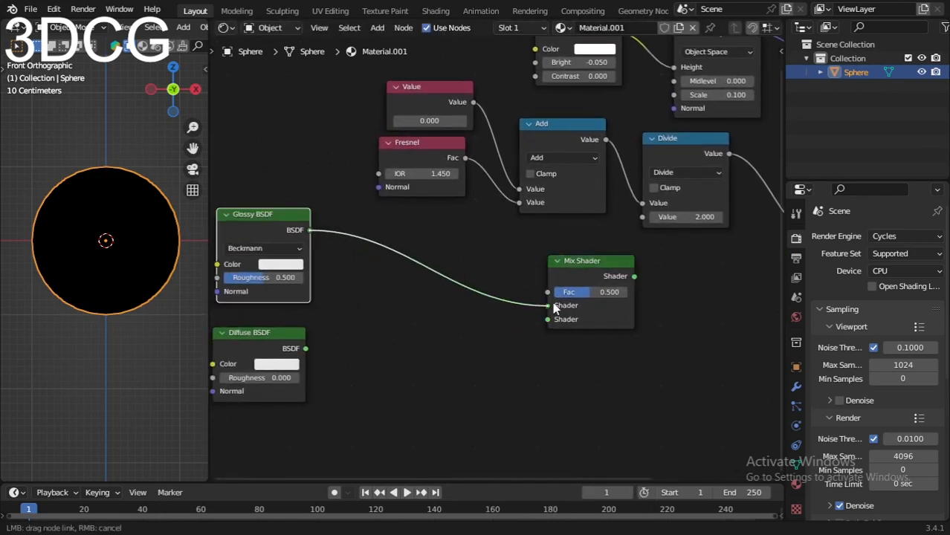
left_click(581, 291)
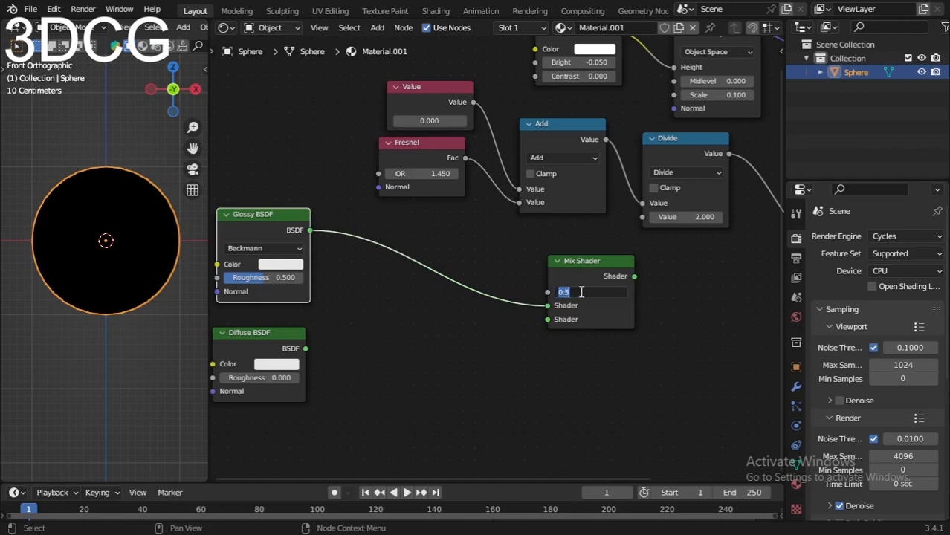
key("Return")
Step: Link the new Mix Shader's output to the first Shader input of the Mix Shader feeding the Material Output
scroll(564, 233, "down", 1)
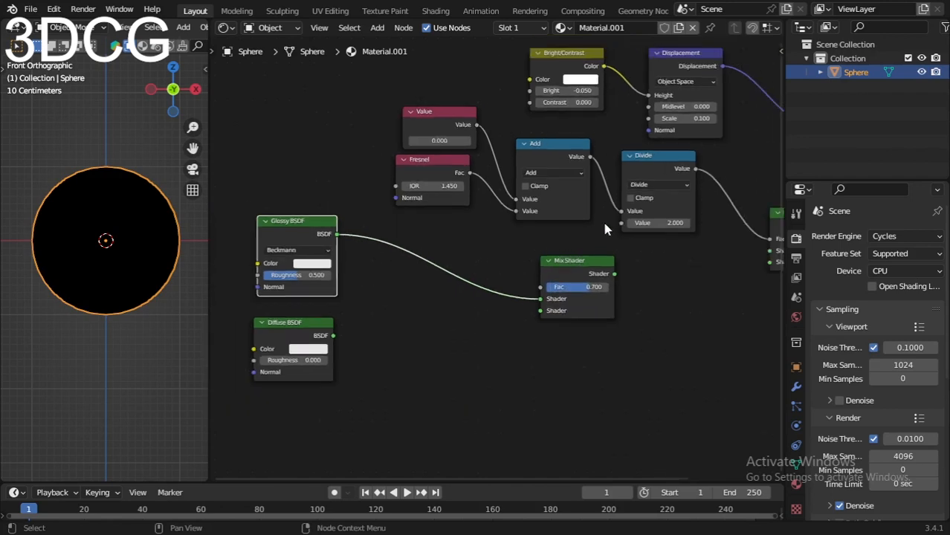
middle_click_drag(602, 219, 473, 243)
left_click_drag(478, 284, 638, 261)
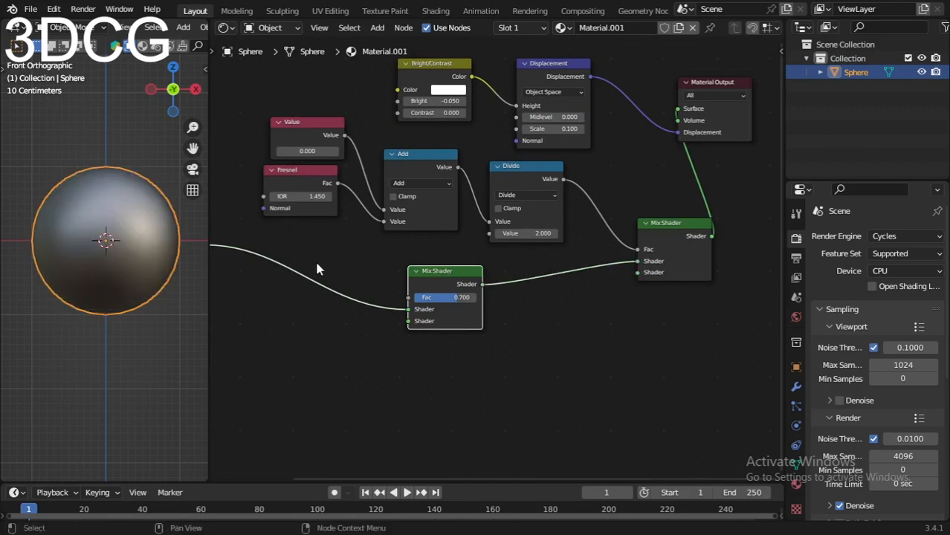
Step: Add a Mix node to the left of the Glossy and Diffuse BSDF nodes
middle_click_drag(270, 252, 485, 229)
scroll(422, 244, "down", 2)
middle_click_drag(423, 245, 443, 179)
scroll(438, 209, "up", 3)
scroll(438, 212, "up", 2)
middle_click_drag(438, 212, 512, 227)
left_click(354, 237)
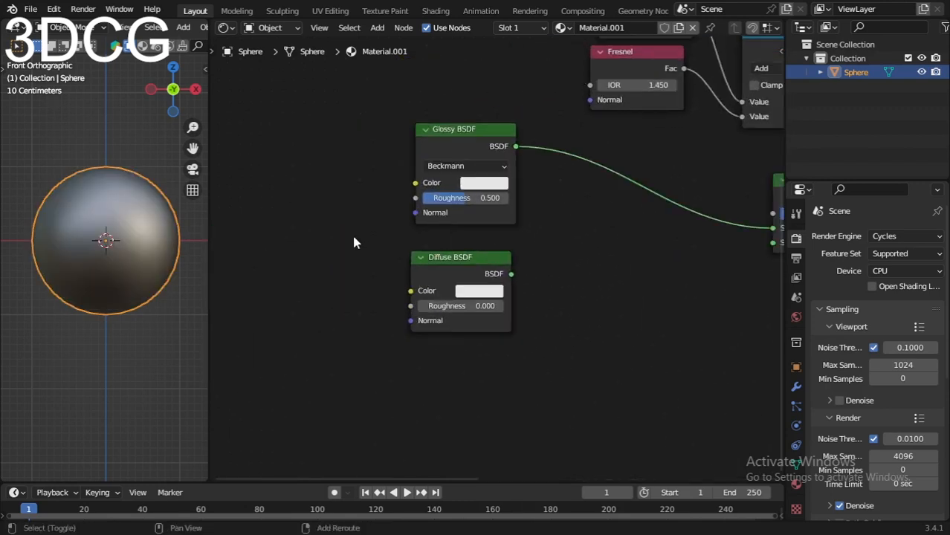
key("shift+a")
left_click(355, 235)
type("mix")
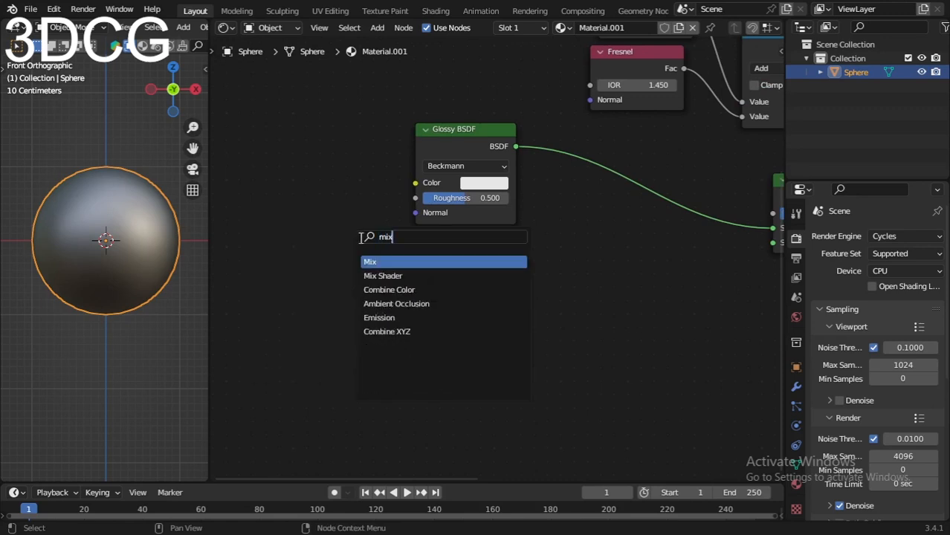
key("Return")
left_click(313, 208)
Step: Set the Mix node's data type to Color and move the node farther from the Glossy BSDF
left_click(308, 203)
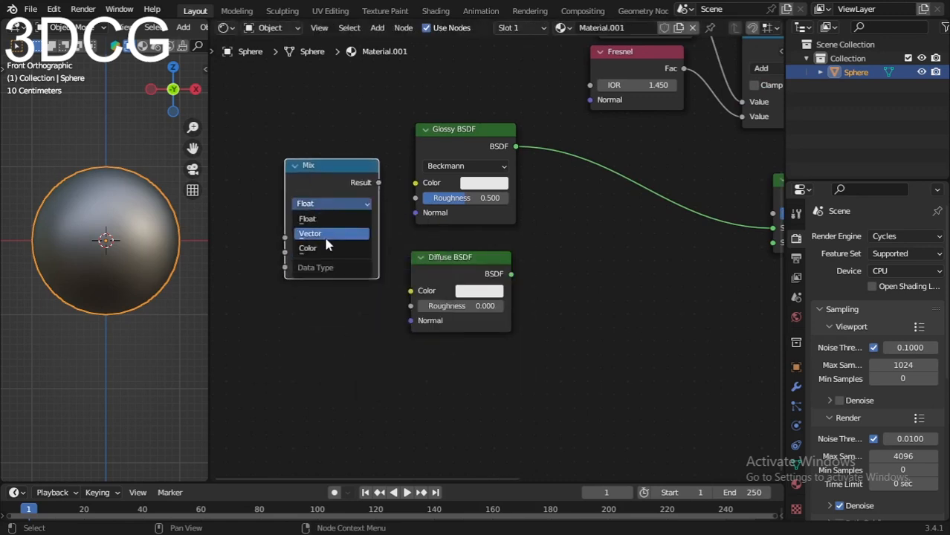
left_click(325, 251)
left_click_drag(309, 208, 270, 180)
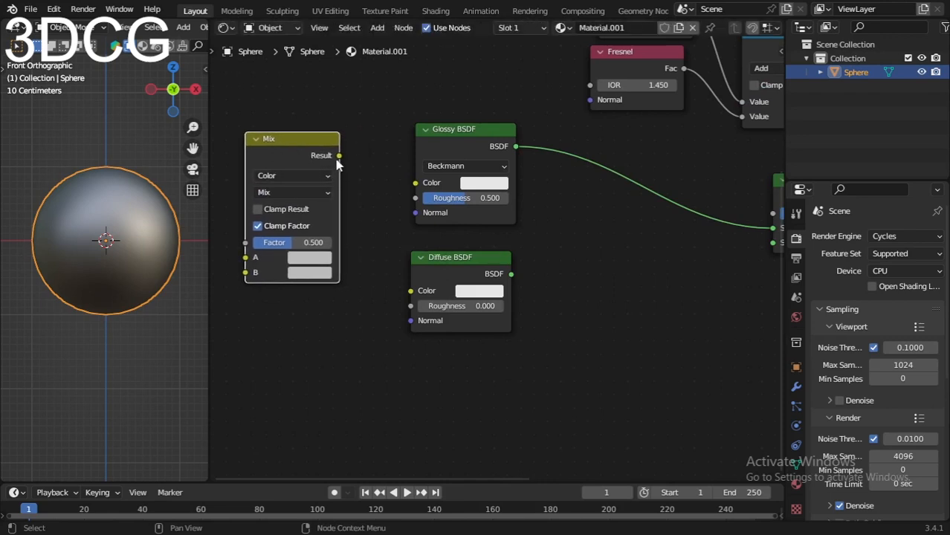
Step: Link the color Mix node's Result to the Glossy BSDF's Color and set the Mix Factor to 0.9
left_click_drag(339, 155, 416, 183)
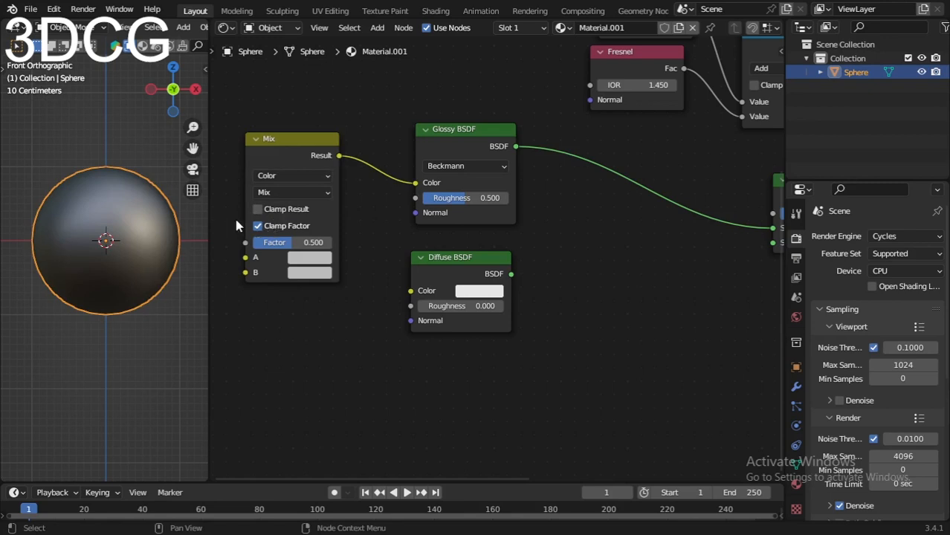
left_click(297, 243)
type("0.9")
key("Return")
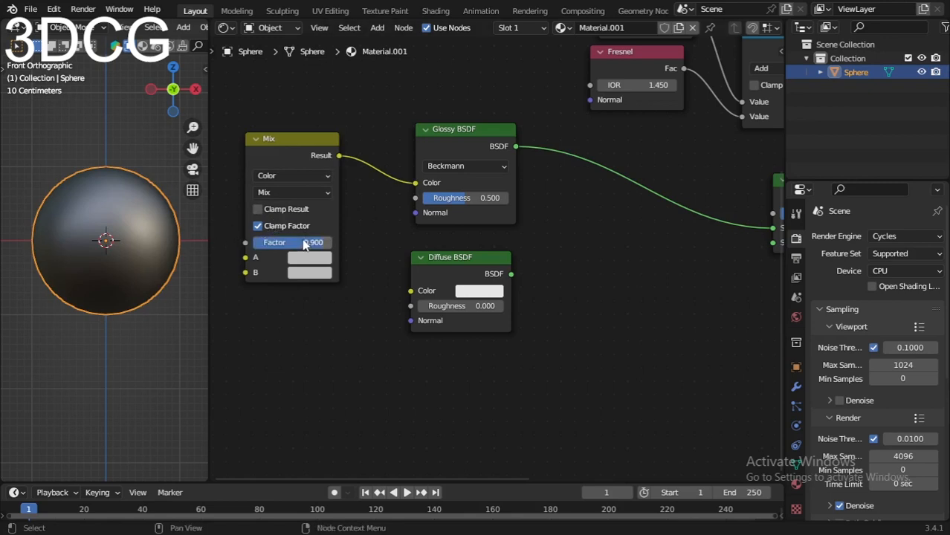
Step: Add a second Glossy BSDF node directly below the Diffuse BSDF
scroll(381, 324, "down", 2)
key("shift+a")
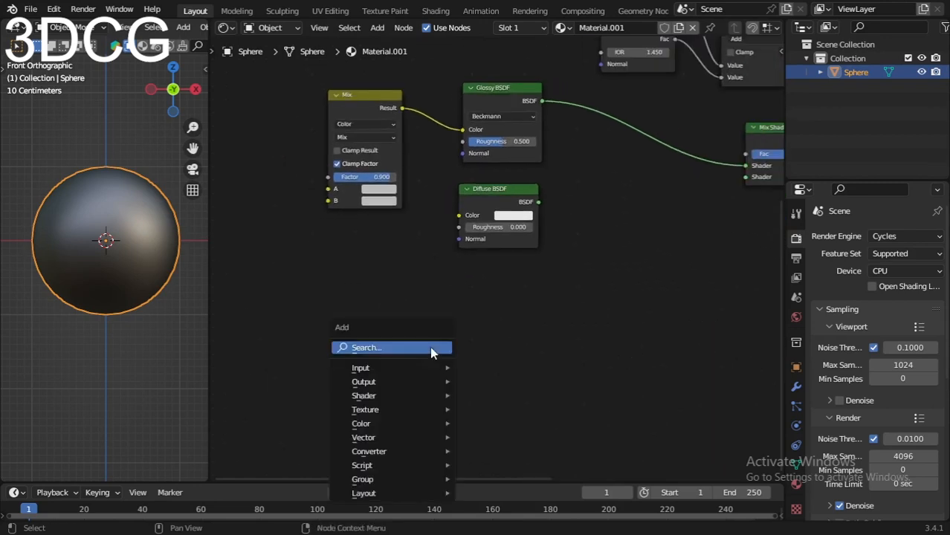
left_click(430, 346)
type("gloss")
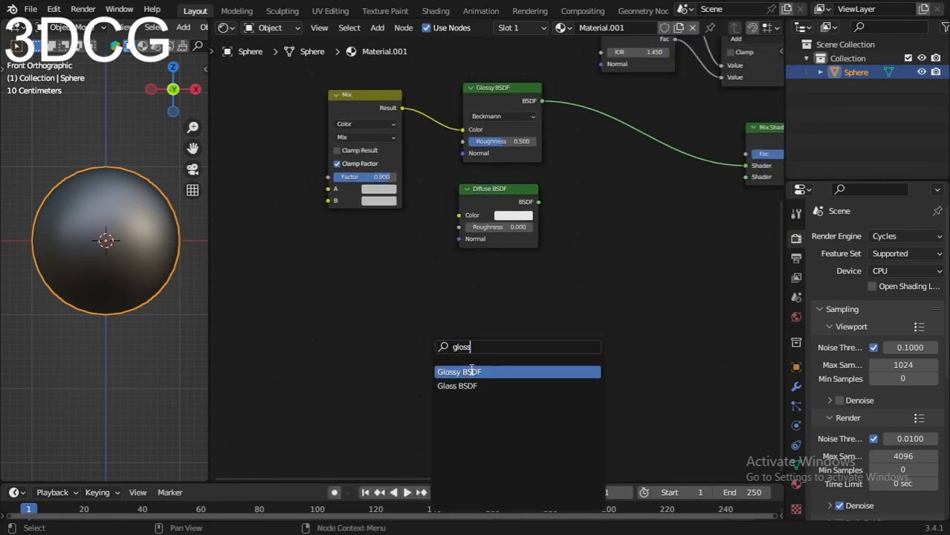
left_click(472, 371)
left_click(502, 304)
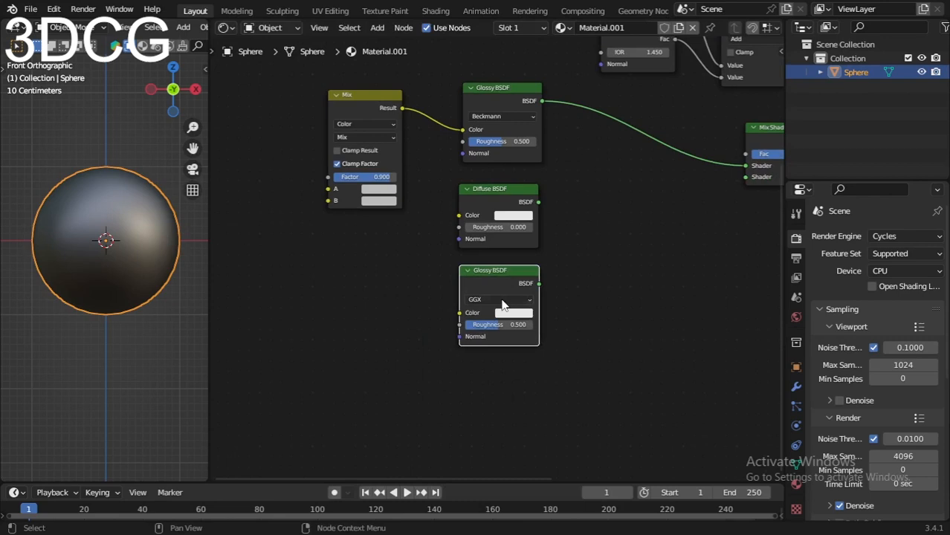
Step: Add a Math node directly to the left of the lower Glossy BSDF
middle_click_drag(410, 311, 443, 312)
key("shift+a")
left_click(443, 312)
type("math")
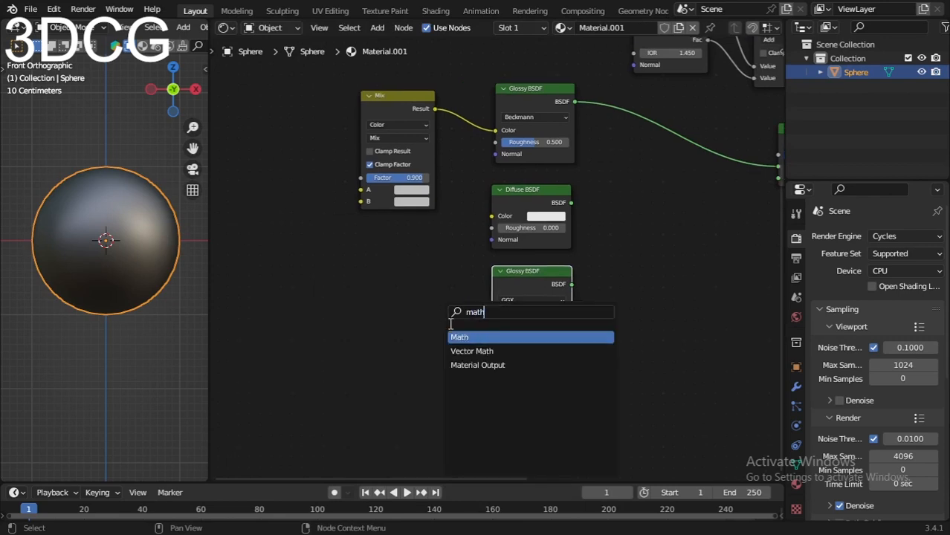
key("Return")
left_click(424, 305)
Step: Set the Math node's operation to Power and link its Value to the lower Glossy BSDF's Roughness
left_click(424, 304)
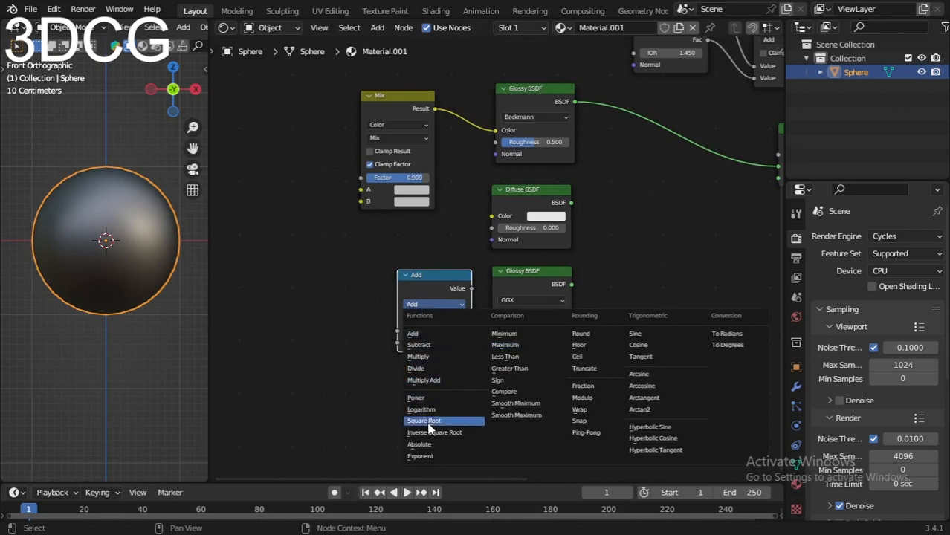
left_click(418, 398)
scroll(414, 303, "up", 2)
left_click_drag(414, 302, 489, 349)
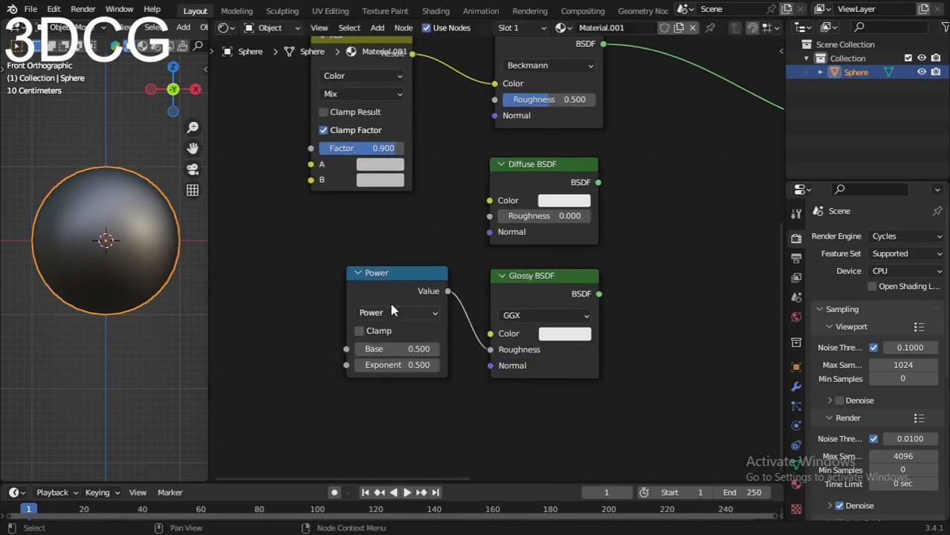
middle_click_drag(392, 306, 396, 291)
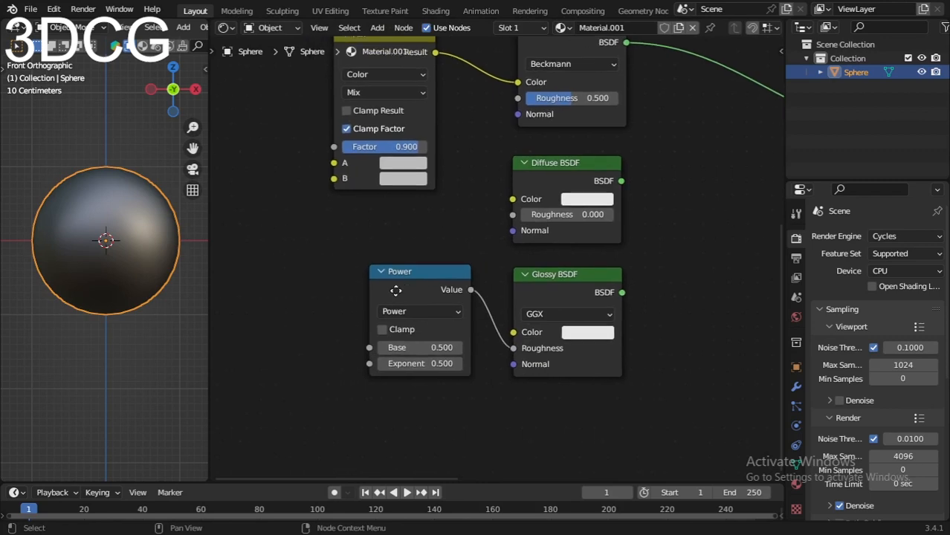
Step: Add a Bright/Contrast node to the left of the Power node
key("shift+a")
left_click(344, 295)
type("b")
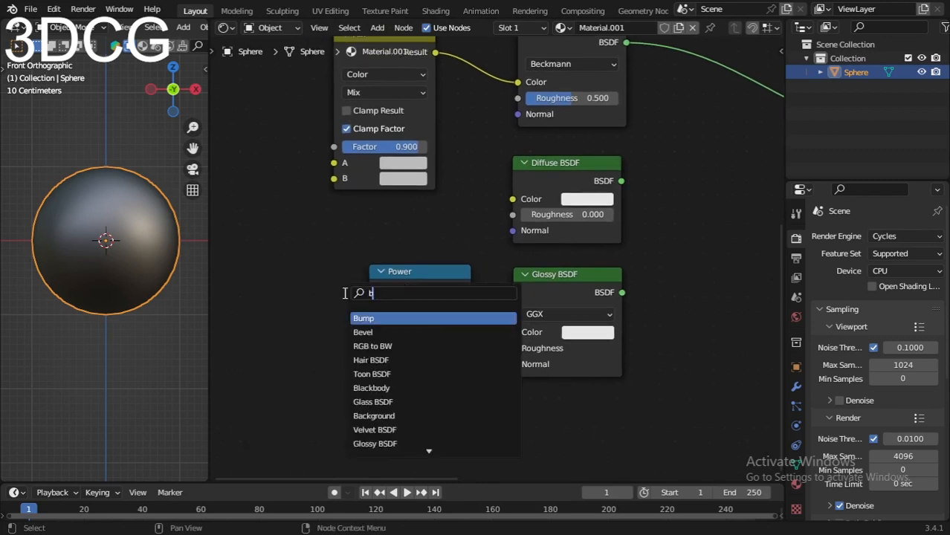
type("right")
left_click(365, 317)
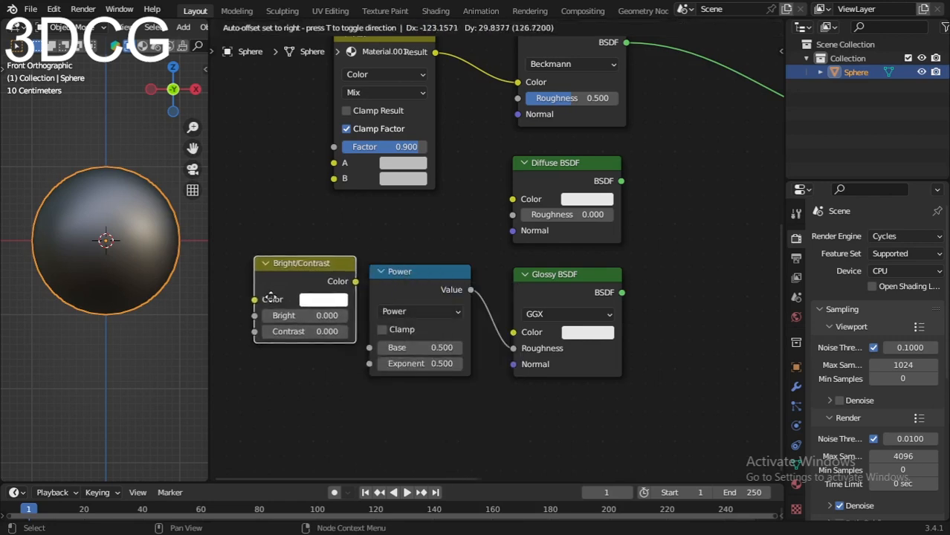
left_click(272, 303)
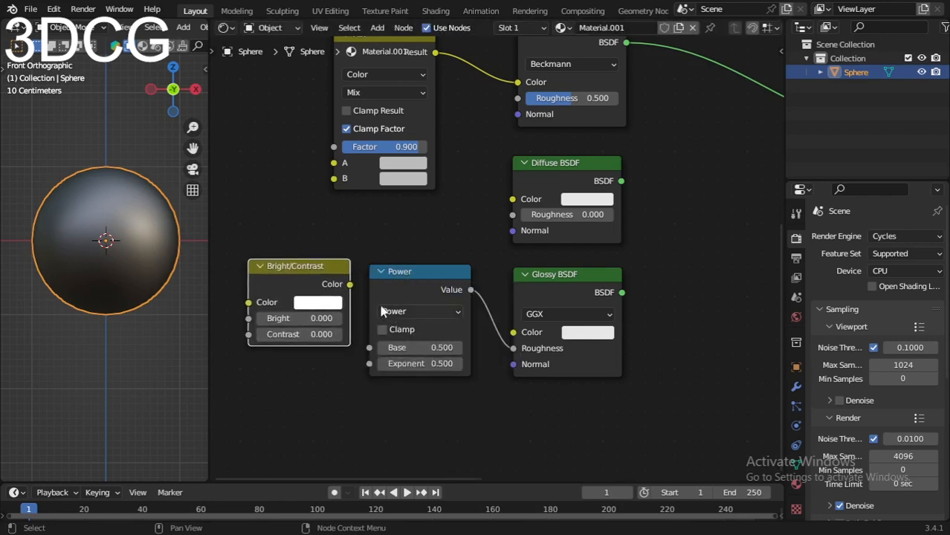
Step: Link the Bright/Contrast Color output to the Power node's Base and set Bright to 0.2
left_click_drag(315, 289, 369, 348)
left_click_drag(411, 292, 434, 287)
middle_click_drag(353, 345, 442, 324)
left_click(378, 300)
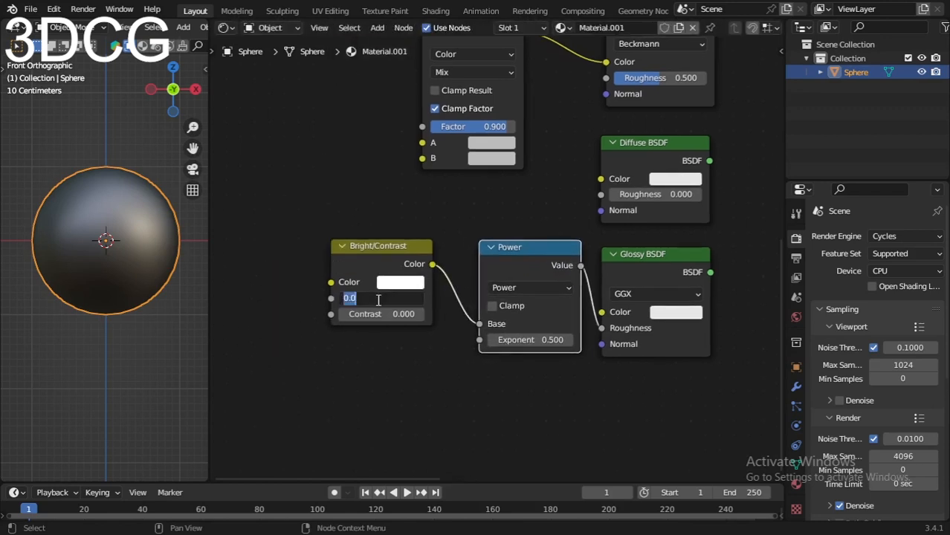
key("BackSpace")
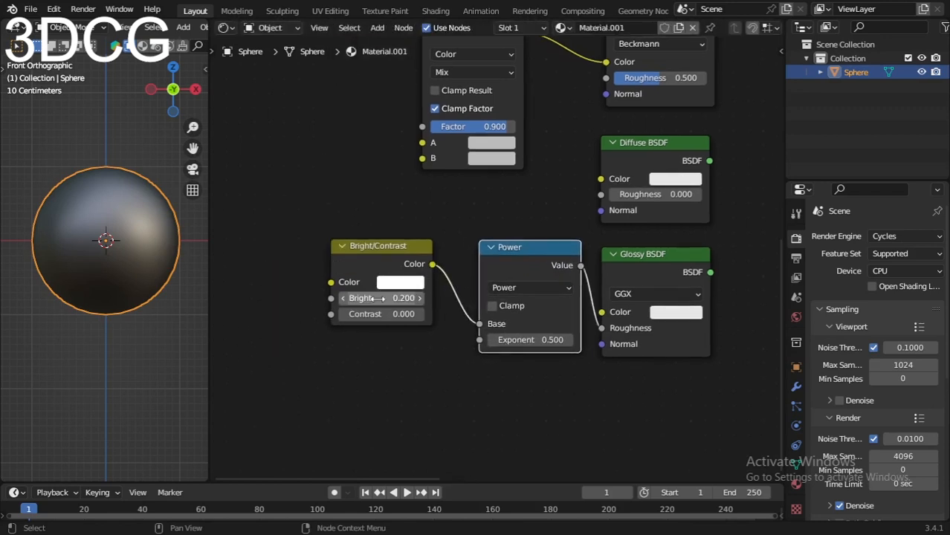
Step: Add a Gamma node above and to the left of the Bright/Contrast node
scroll(348, 231, "down", 5)
middle_click_drag(335, 228, 368, 269)
key("shift+a")
left_click(349, 221)
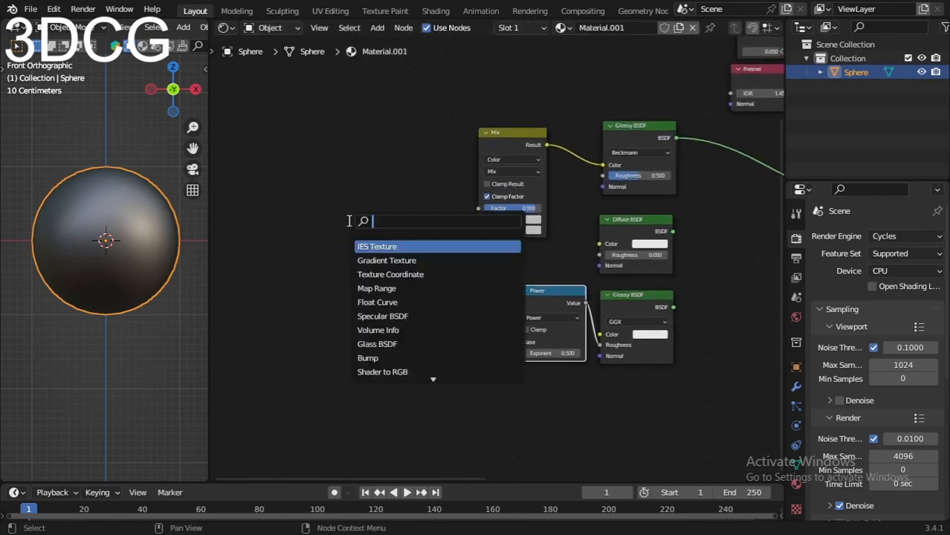
type("gamm")
left_click(365, 246)
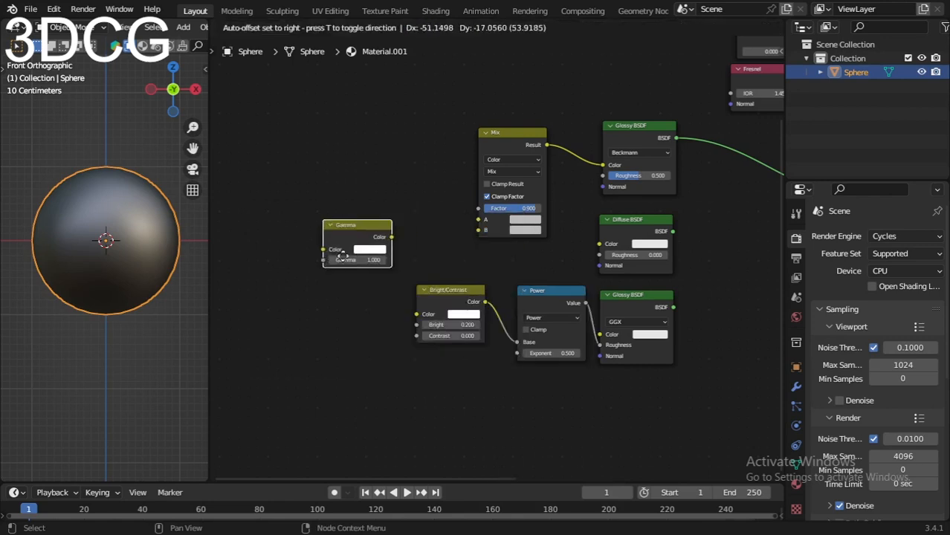
left_click(342, 251)
Step: Link the Gamma node's Color output to the Color inputs of the Bright/Contrast node and the Diffuse BSDF
scroll(347, 257, "up", 5)
middle_click_drag(347, 257, 386, 240)
left_click_drag(382, 210, 417, 320)
middle_click_drag(408, 206, 392, 244)
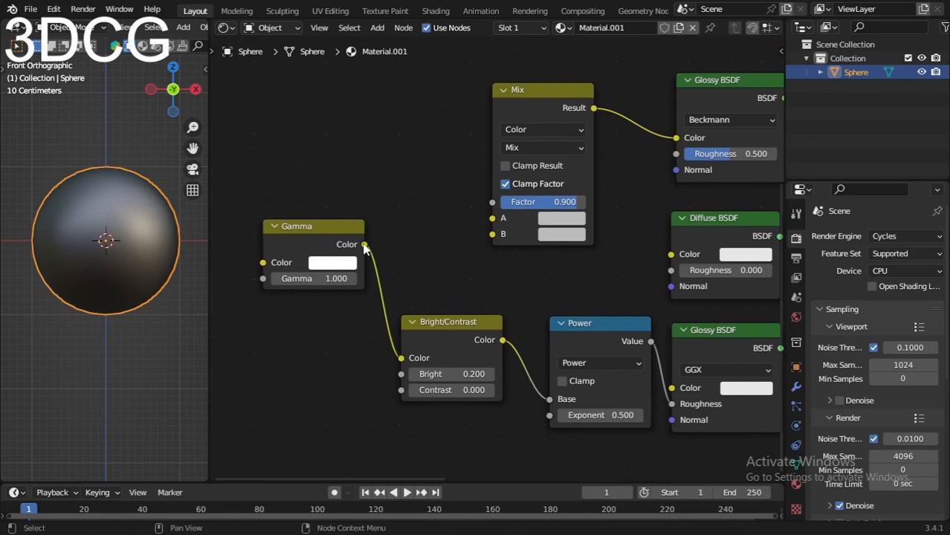
left_click_drag(364, 248, 671, 255)
Step: Move the color Mix node slightly up and link the Gamma node's Color output to its B input
scroll(671, 255, "down", 4)
middle_click_drag(671, 255, 483, 230)
left_click_drag(434, 157, 438, 122)
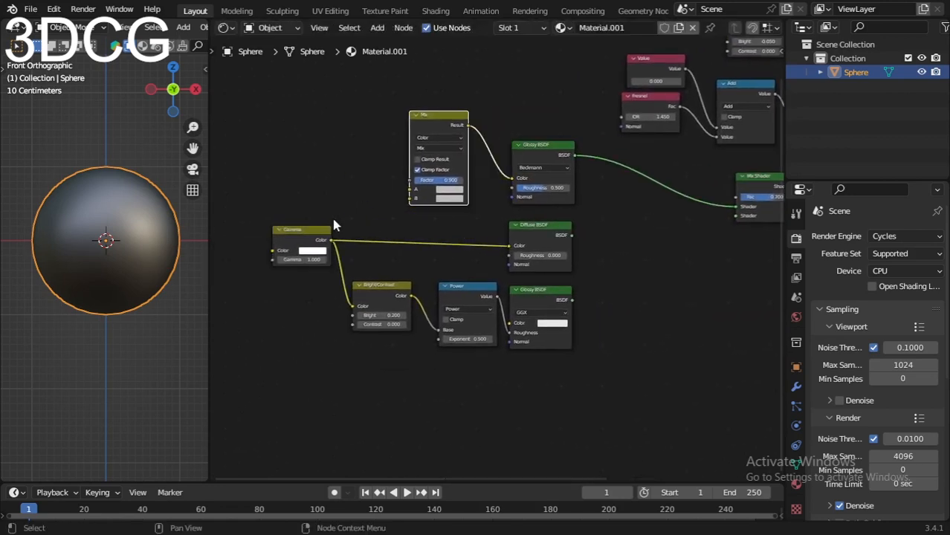
left_click_drag(332, 240, 410, 198)
scroll(445, 213, "up", 2)
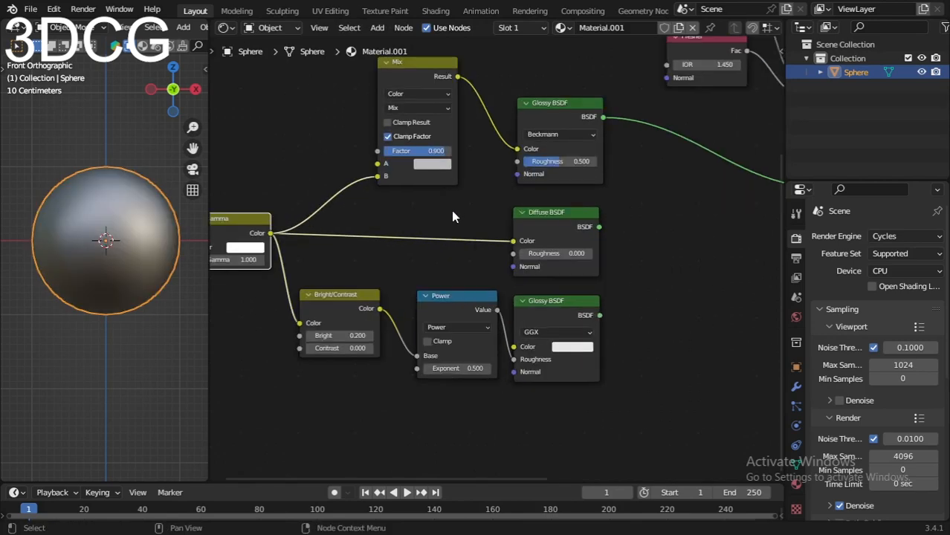
Step: Add a Brick Texture node to the left of the Gamma node
scroll(453, 216, "down", 3)
scroll(383, 230, "up", 1)
key("shift+a")
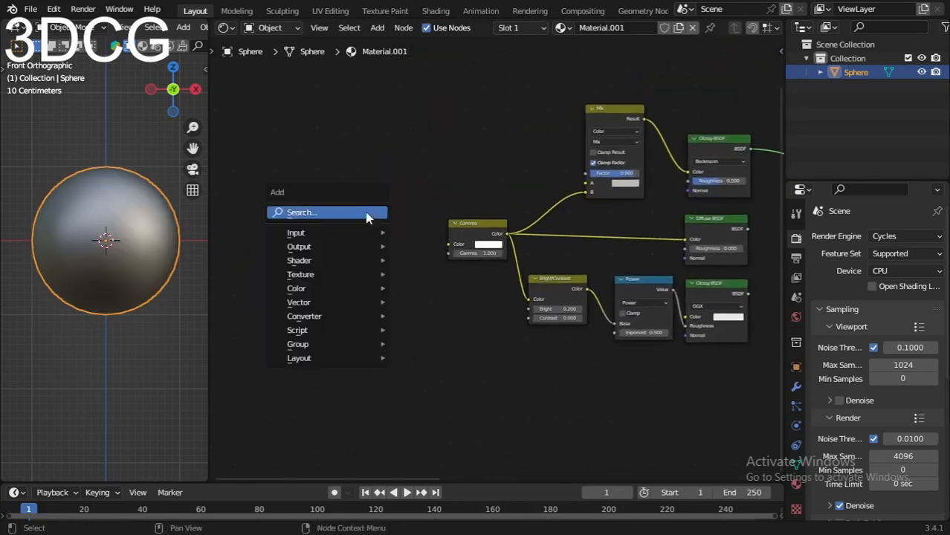
left_click(365, 212)
type("brick")
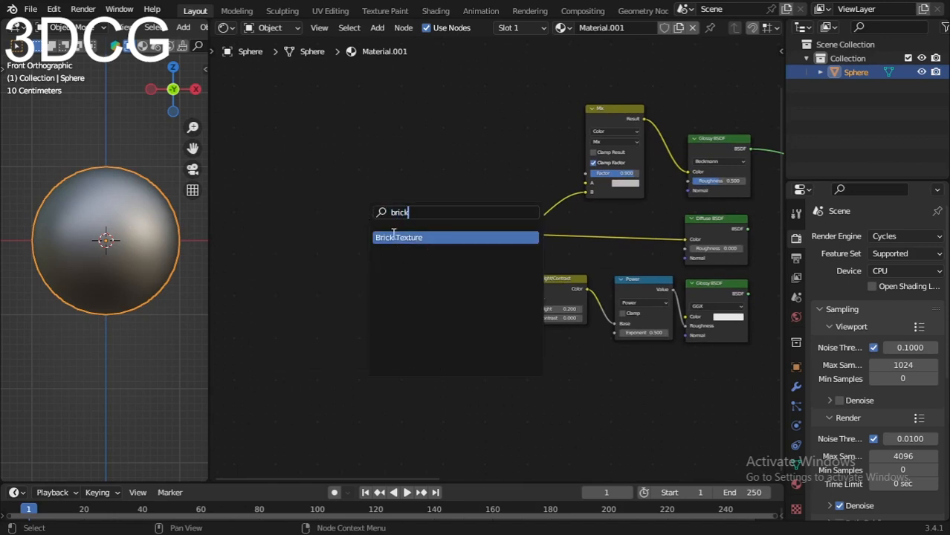
left_click(394, 236)
left_click(364, 158)
Step: Add a Layer Weight node below the Brick Texture node
scroll(365, 352, "down", 1)
key("shift+a")
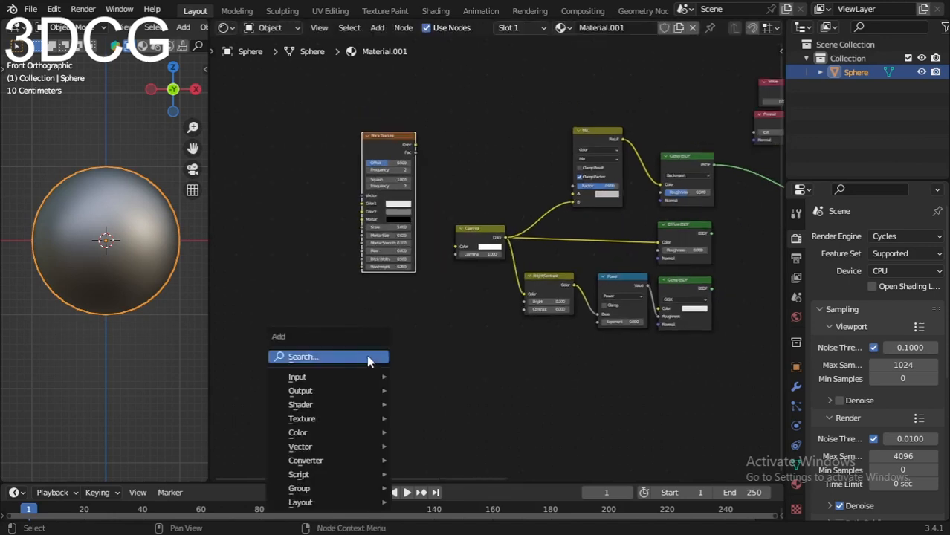
left_click(367, 356)
type("layer")
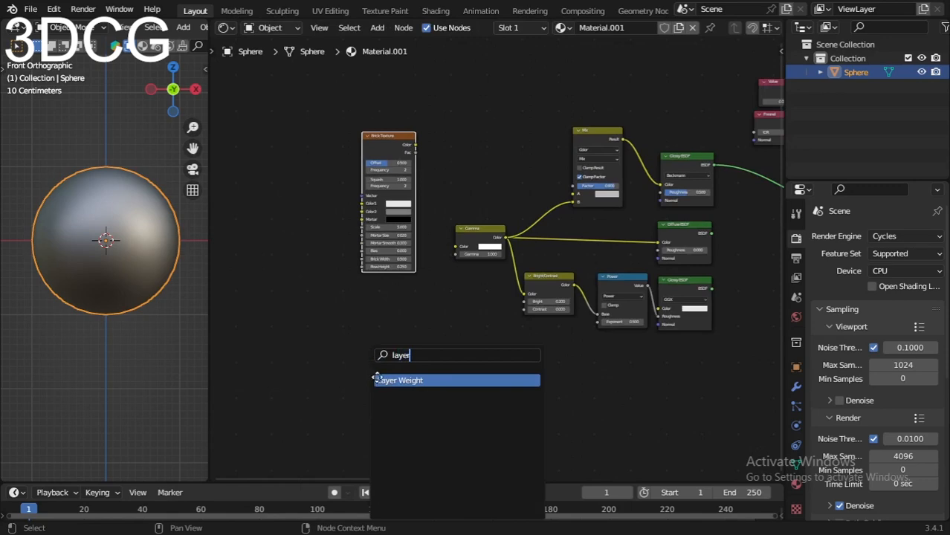
left_click(377, 378)
left_click(367, 337)
Step: Position the Layer Weight node just below the Brick Texture and link its Facing output to the Bright/Contrast node's Contrast
scroll(366, 337, "up", 8)
middle_click_drag(312, 360, 393, 339)
left_click_drag(380, 346, 417, 299)
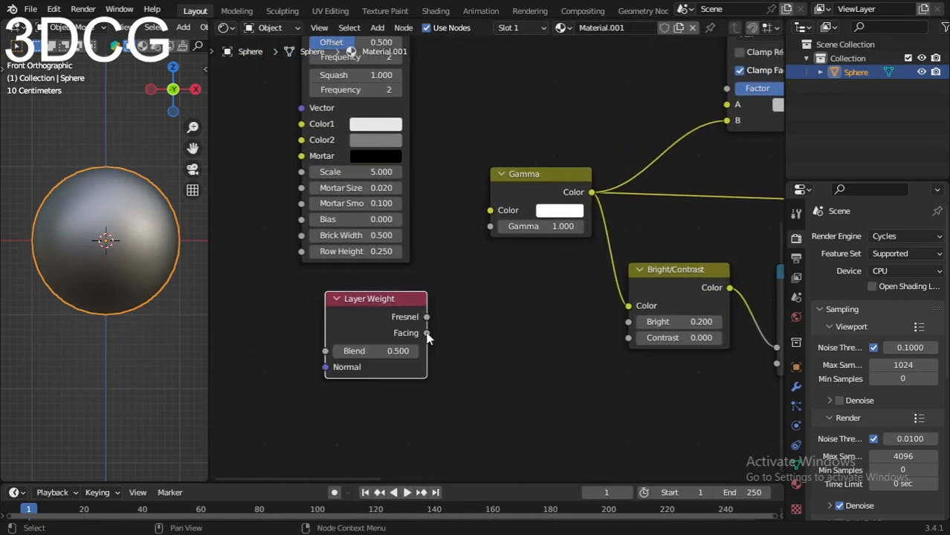
left_click_drag(428, 332, 629, 337)
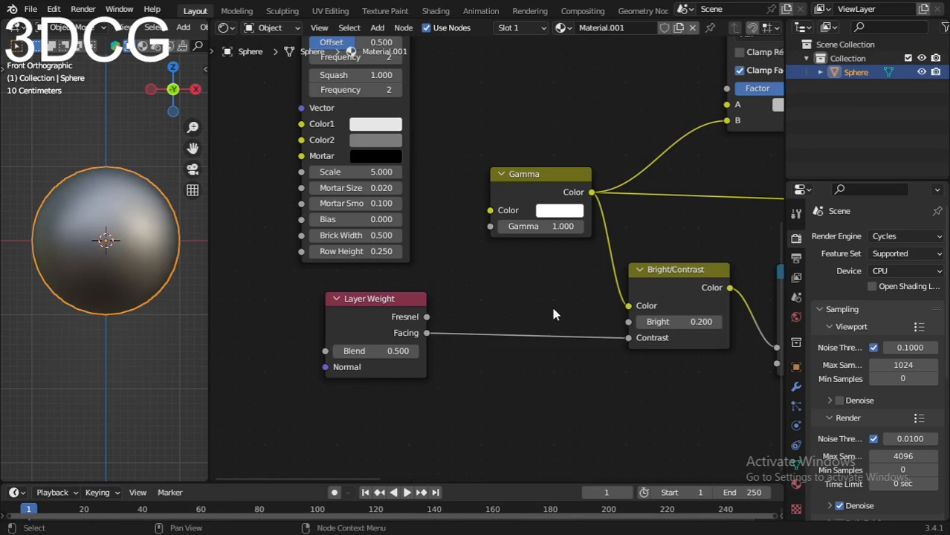
Step: Link the Brick Texture's Color output to the Gamma node's Color input and inspect the sphere's pattern
scroll(526, 259, "down", 3)
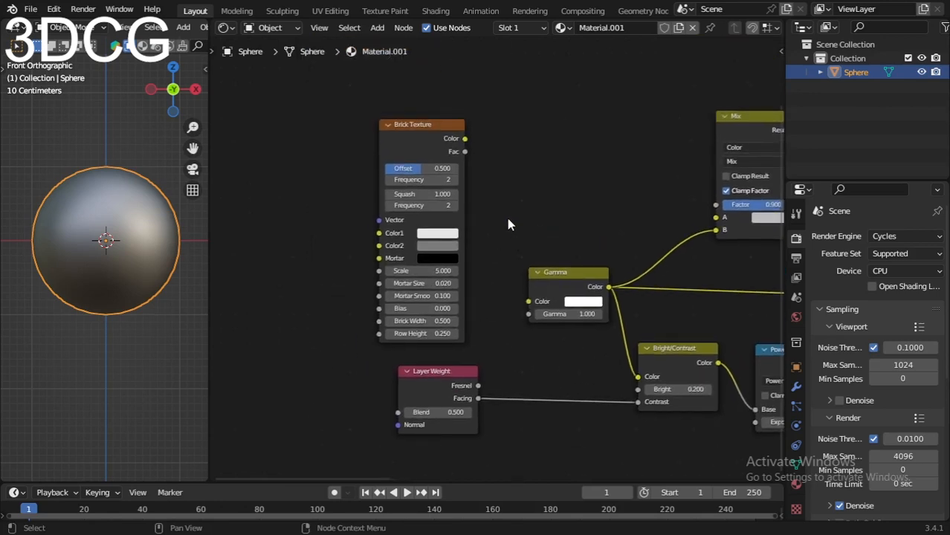
left_click_drag(465, 139, 528, 301)
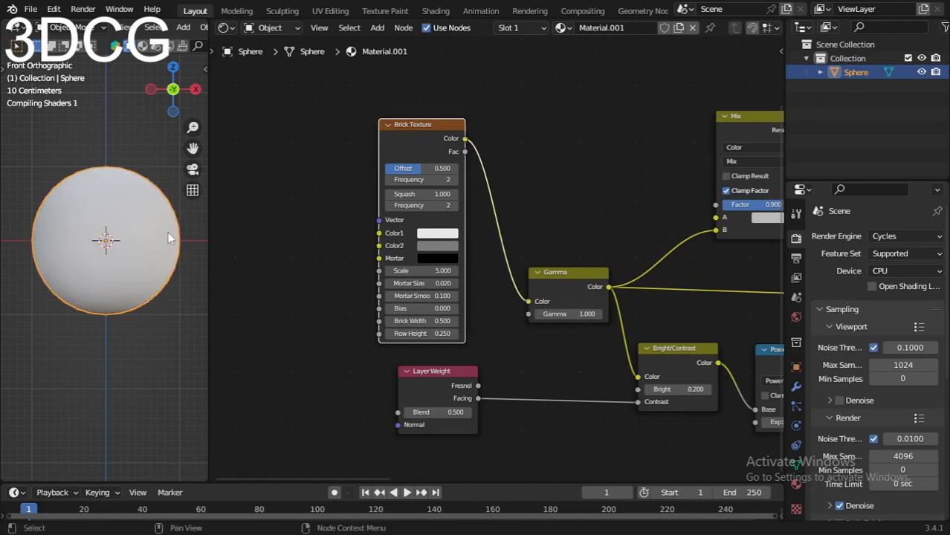
scroll(110, 242, "up", 2)
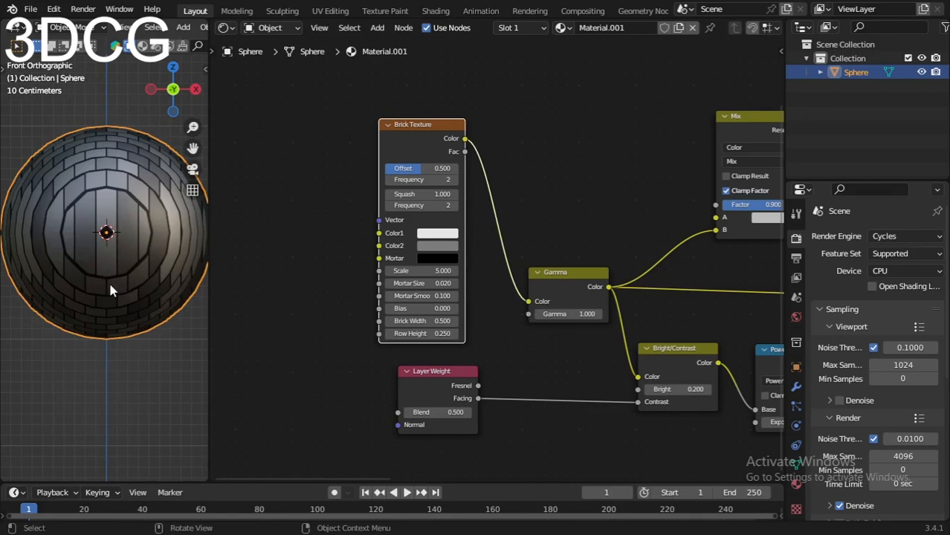
middle_click_drag(112, 295, 104, 201)
Step: Set the Brick Texture's Mortar Size and Mortar Smooth both to 0
scroll(453, 283, "up", 2)
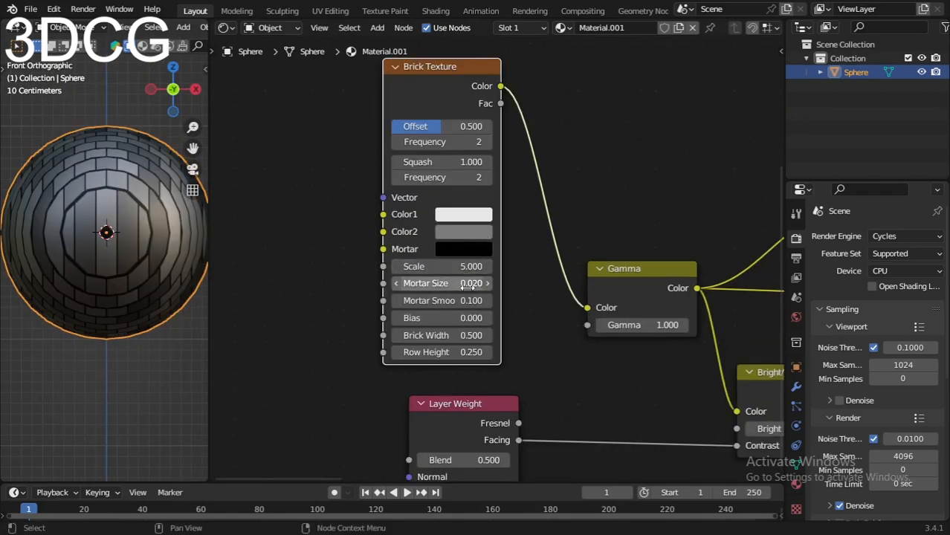
left_click(460, 283)
type("0")
key("Return")
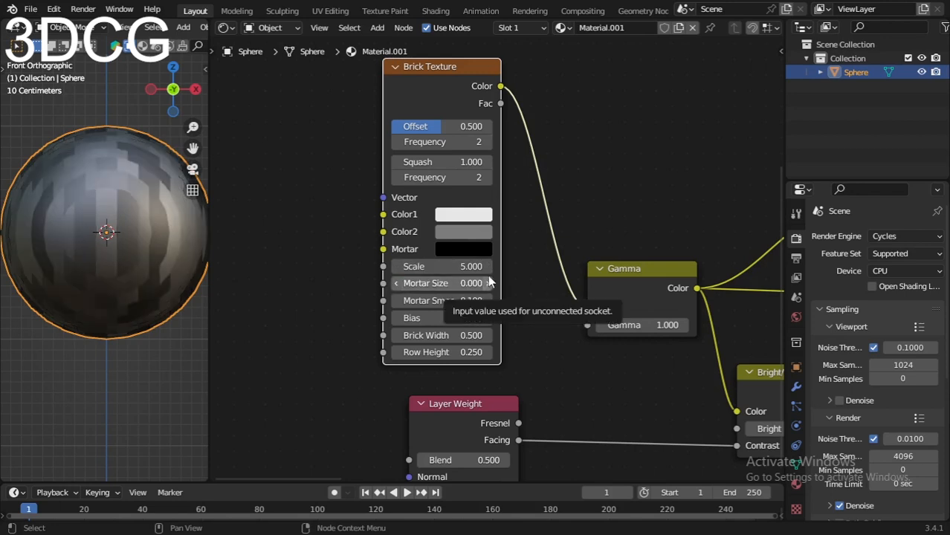
left_click(448, 300)
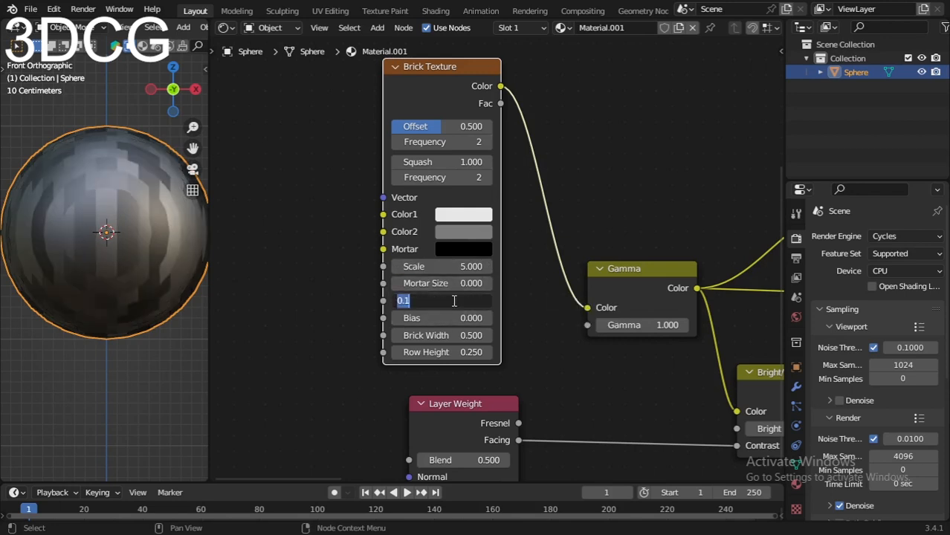
type("0")
key("Return")
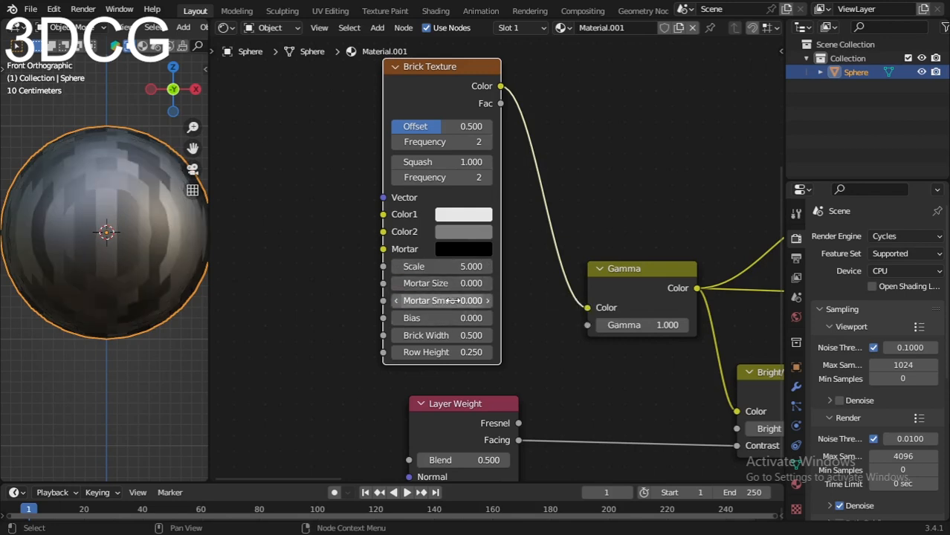
Step: Set the Brick Texture's Brick Width to 0.2 and its Row Height to 0.25
left_click(433, 335)
key("BackSpace")
type("0.2")
key("Return")
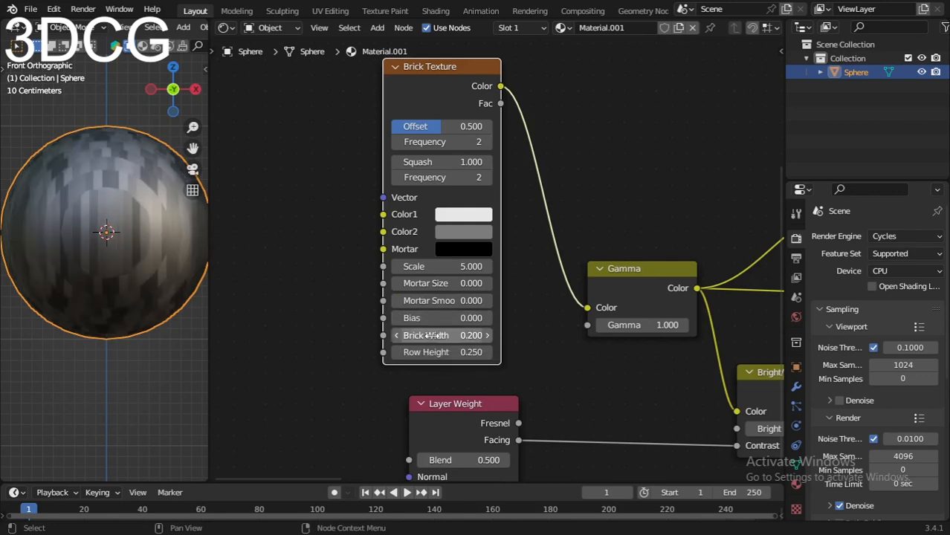
left_click(433, 353)
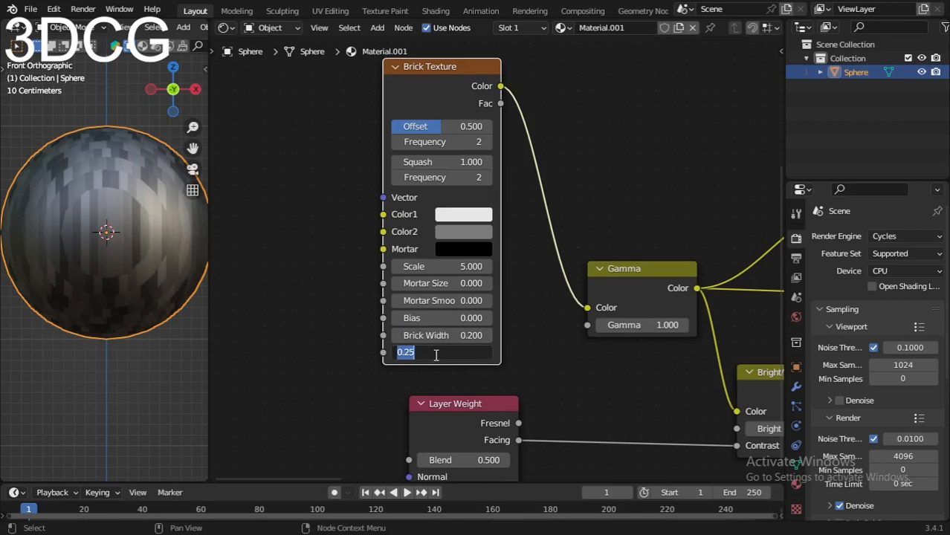
key("BackSpace")
type(".25")
key("Return")
Step: Add a second Brick Texture node above and to the left of the first one
scroll(540, 267, "down", 4)
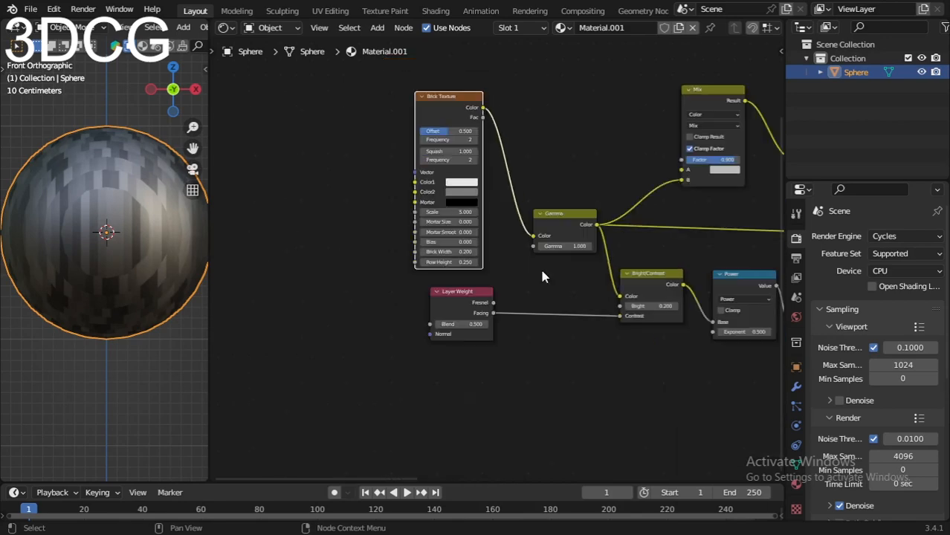
scroll(411, 238, "down", 2)
key("shift+a")
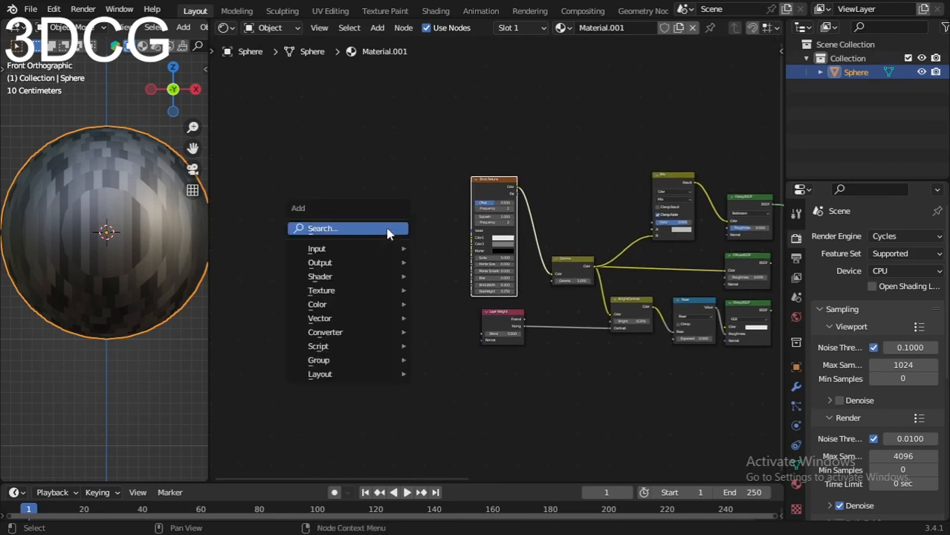
left_click(385, 226)
type("brick")
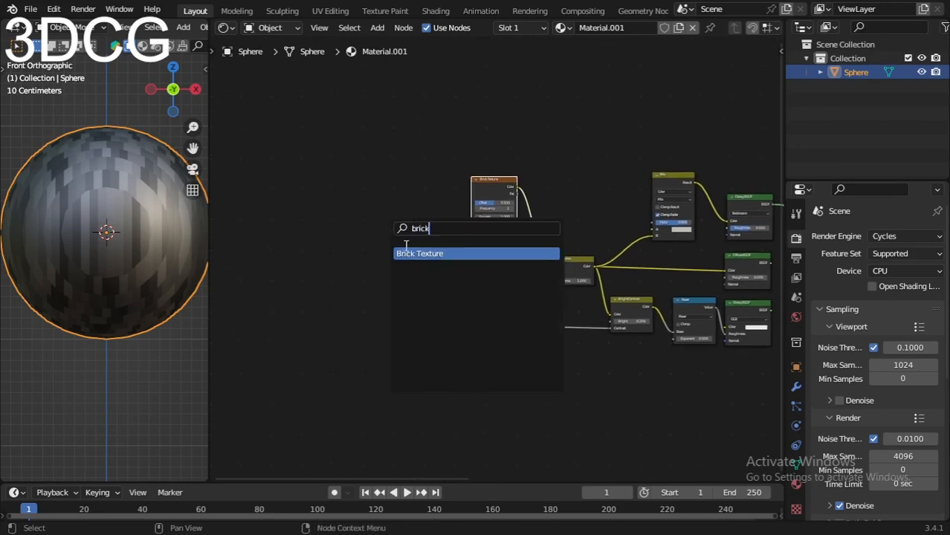
key("Return")
left_click(386, 108)
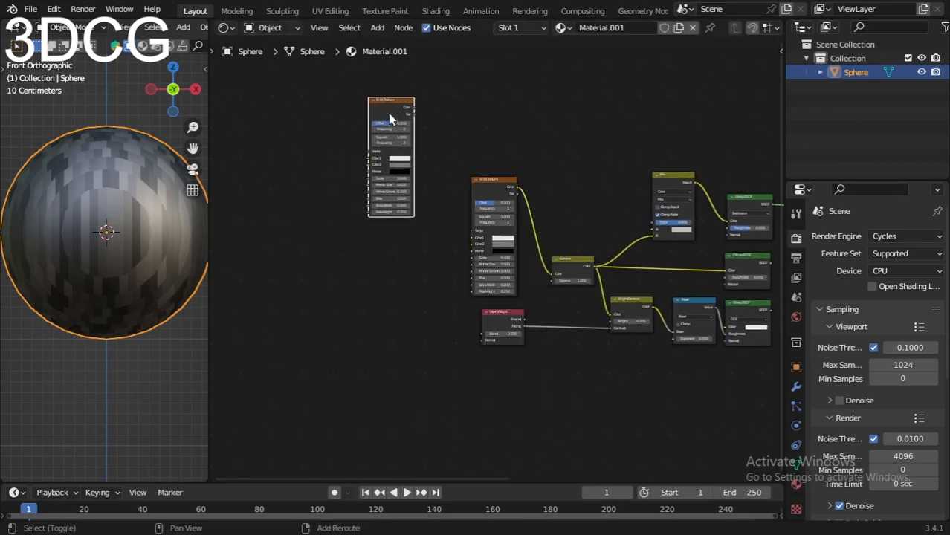
Step: Duplicate the newly added Brick Texture node and place the copy directly below it
key("shift+d")
left_click(393, 270)
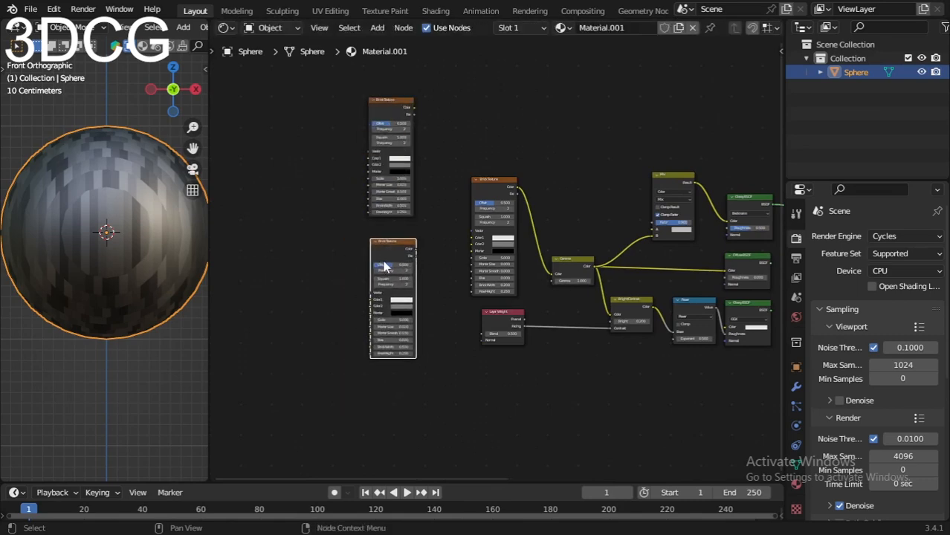
scroll(423, 278, "up", 2)
scroll(387, 287, "up", 3)
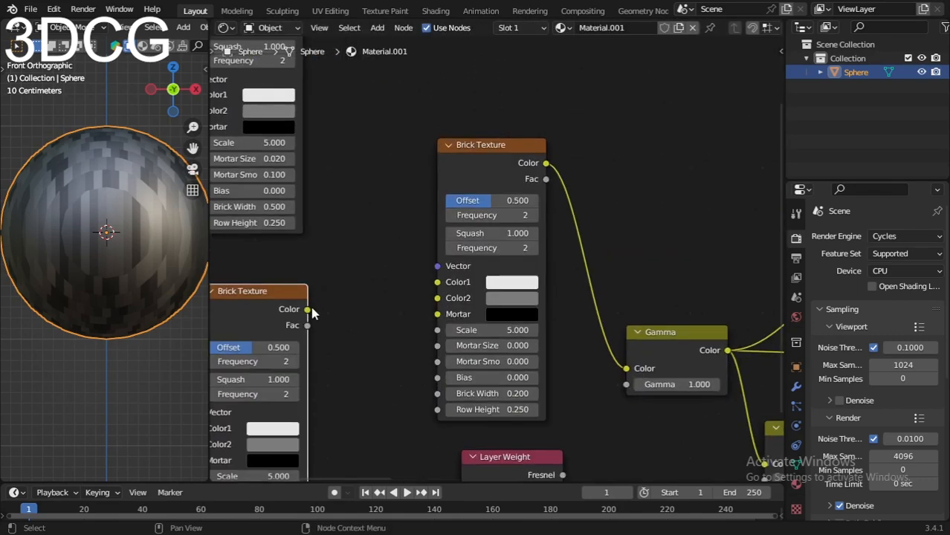
Step: Connect the lower Brick Texture's Color output to the main Brick Texture's Color2 input and the upper one's Color to Color1
left_click_drag(309, 310, 437, 298)
scroll(421, 154, "down", 2)
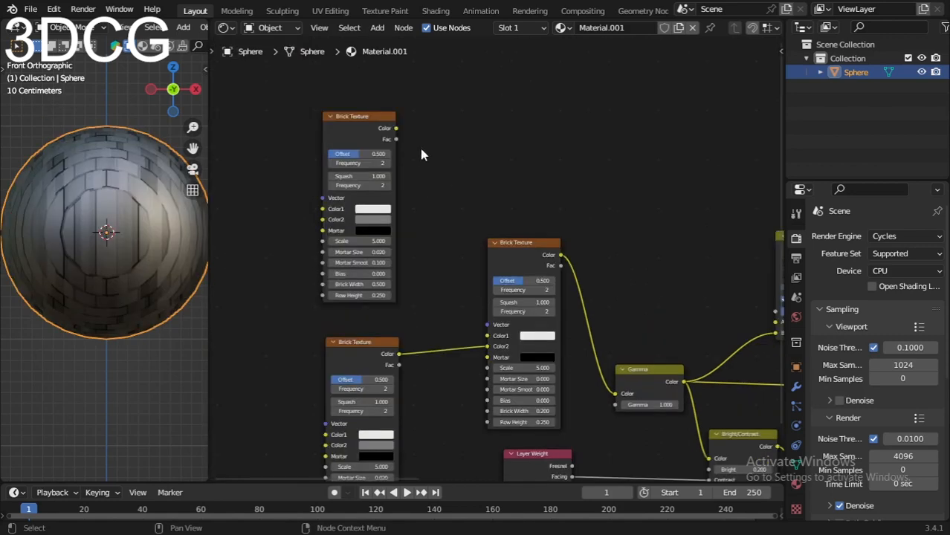
left_click_drag(396, 130, 488, 335)
scroll(489, 337, "up", 3)
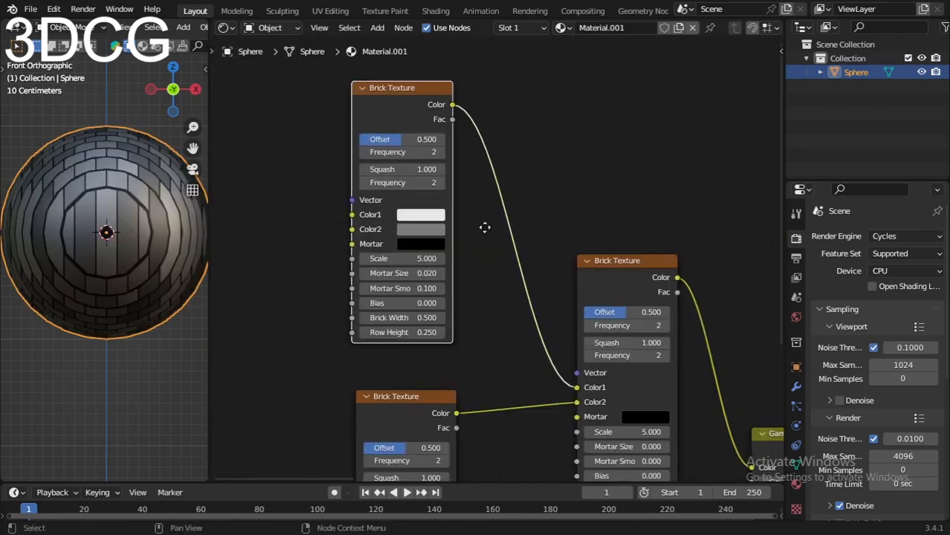
middle_click_drag(457, 232, 477, 225)
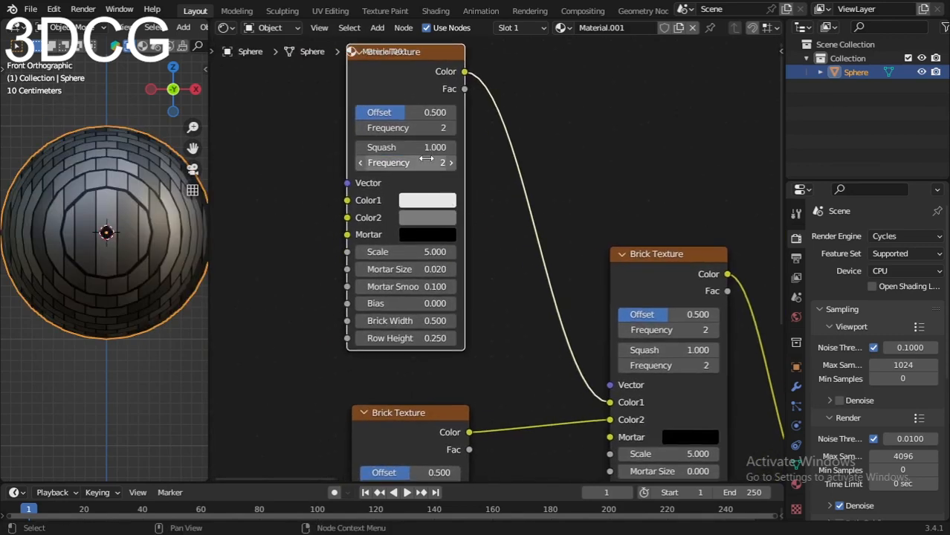
Step: Set the upper Brick Texture's Mortar Size and Mortar Smooth to 0 and its Brick Width to 0.2
scroll(406, 190, "up", 1)
double_click(398, 272)
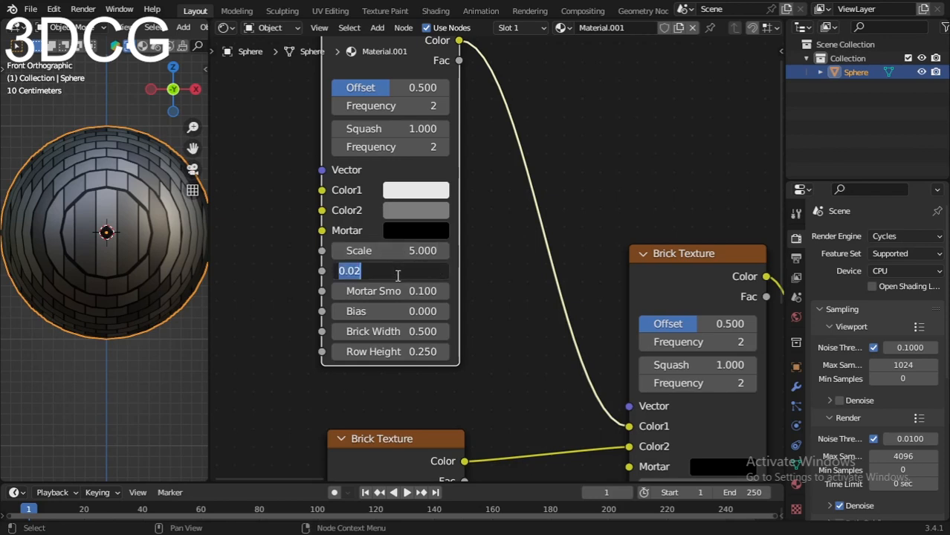
type("0")
key("Return")
double_click(392, 289)
type("0")
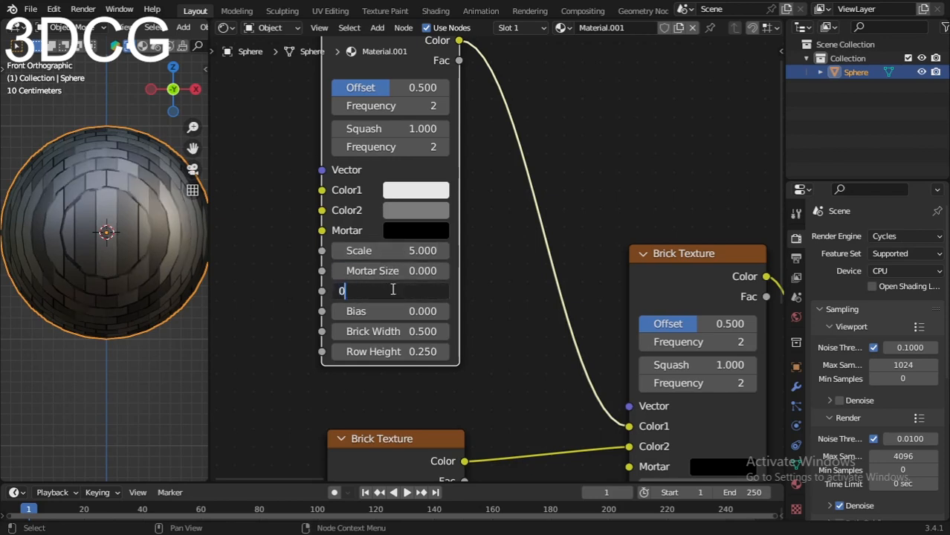
key("Return")
double_click(379, 332)
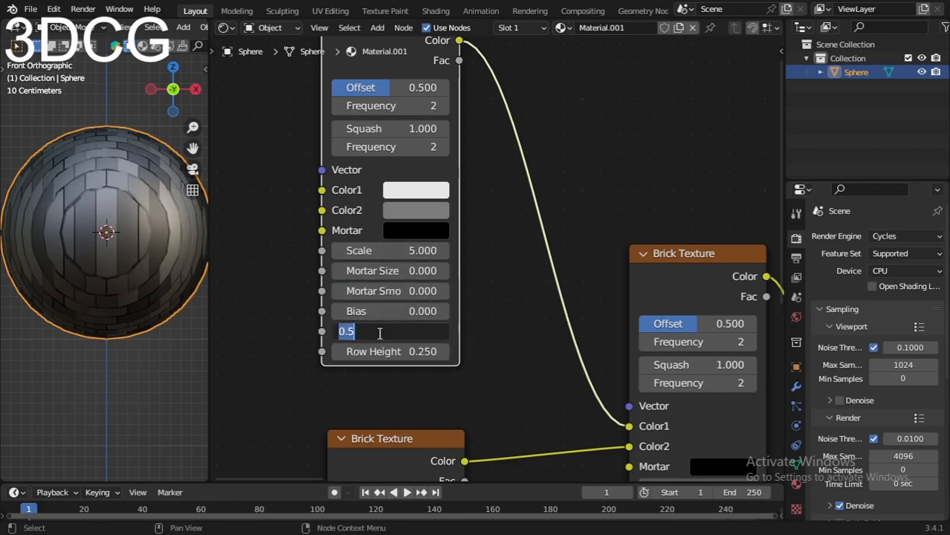
type(".2")
key("Return")
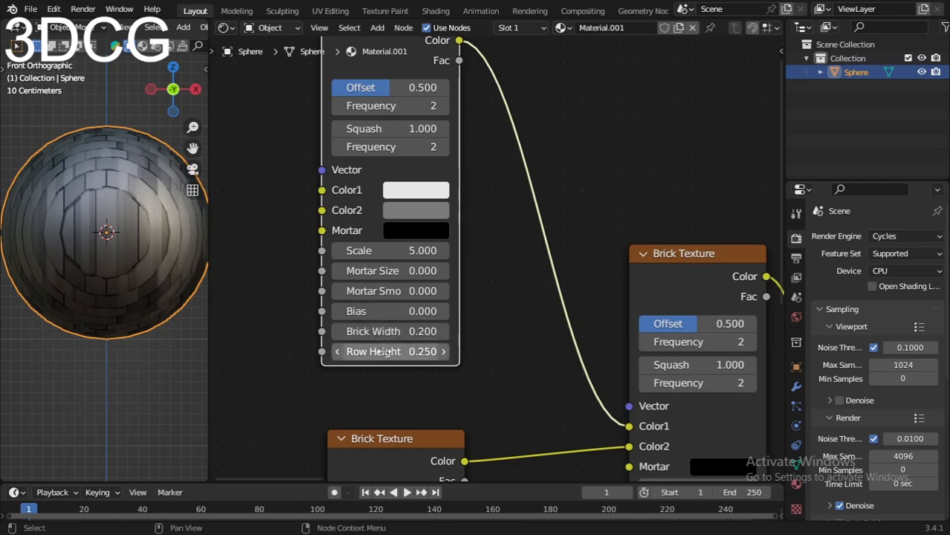
Step: Set the Mortar Size and Mortar Smooth of the lower Brick Texture both to 0
scroll(405, 368, "down", 3)
middle_click_drag(405, 366, 417, 248)
scroll(420, 297, "up", 2)
scroll(424, 282, "up", 2)
middle_click_drag(414, 397, 434, 227)
double_click(430, 285)
type("0")
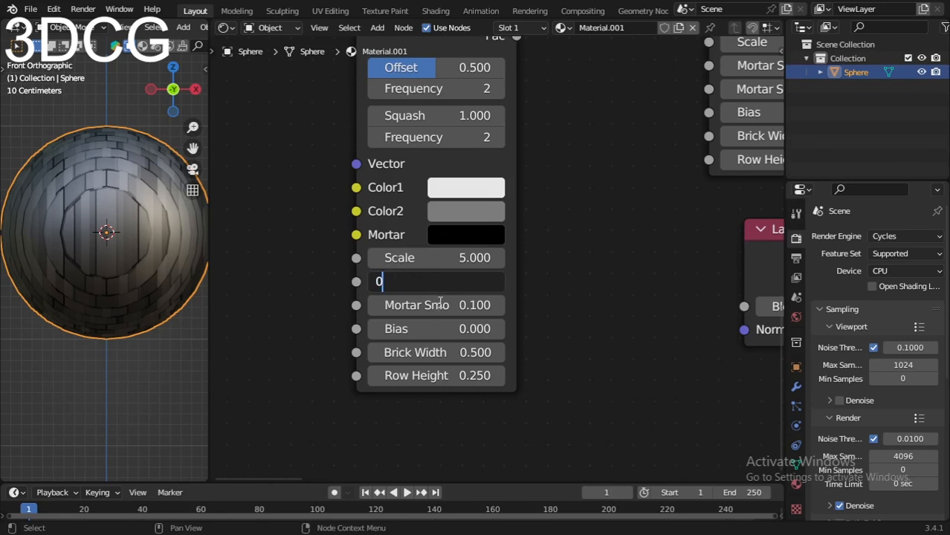
key("Return")
double_click(439, 305)
type("0")
key("Return")
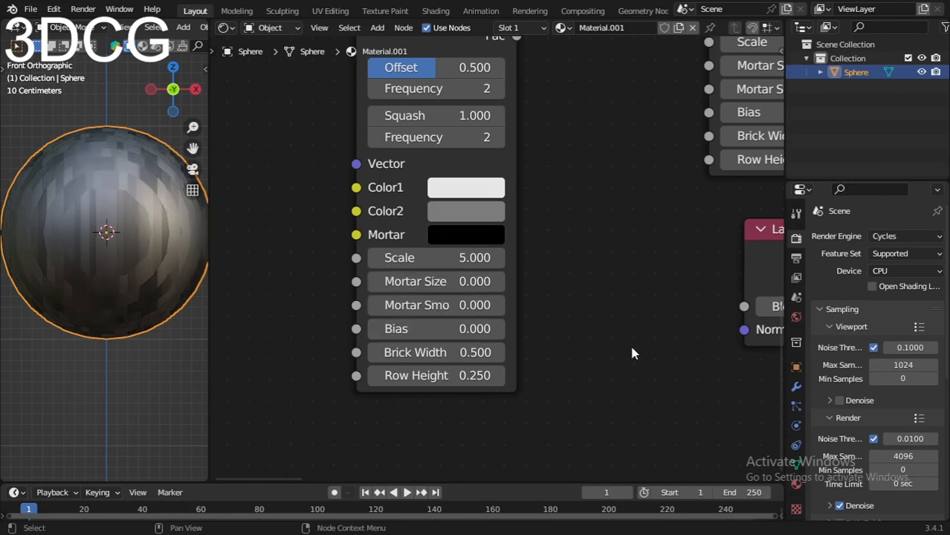
Step: Set the lower Brick Texture's Brick Width to 0.2
double_click(465, 348)
type("0.2")
key("Return")
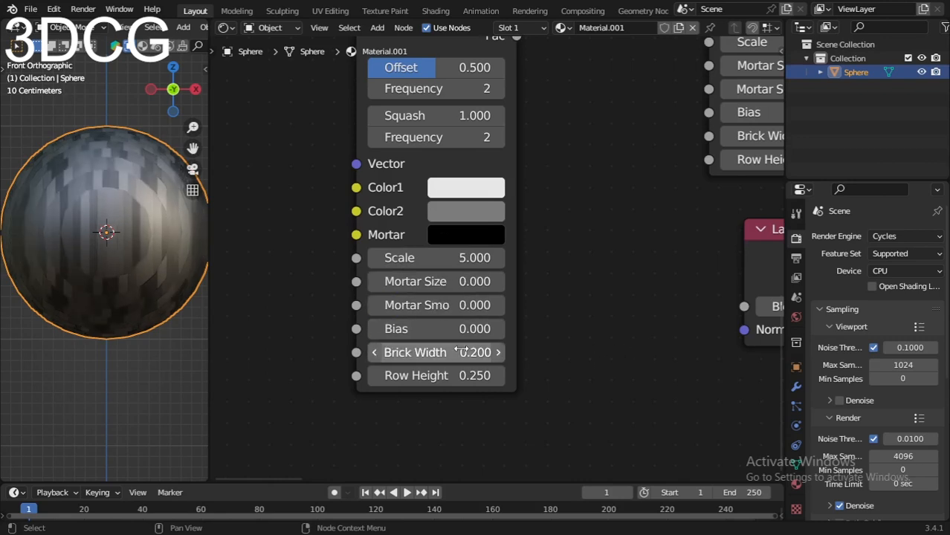
Step: Add connected Texture Coordinate and Mapping nodes to the upper Brick Texture's Vector input
scroll(451, 370, "down", 3)
scroll(416, 253, "down", 3)
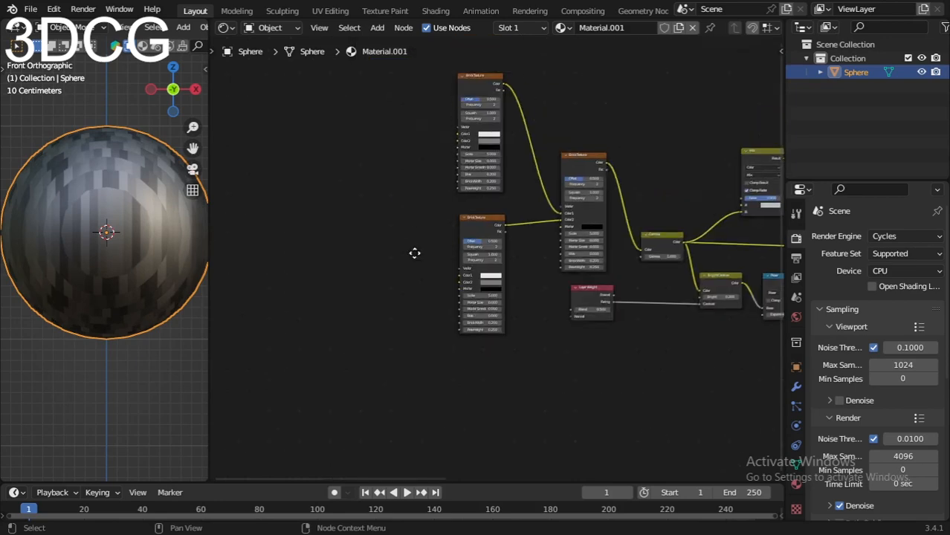
scroll(405, 234, "up", 3)
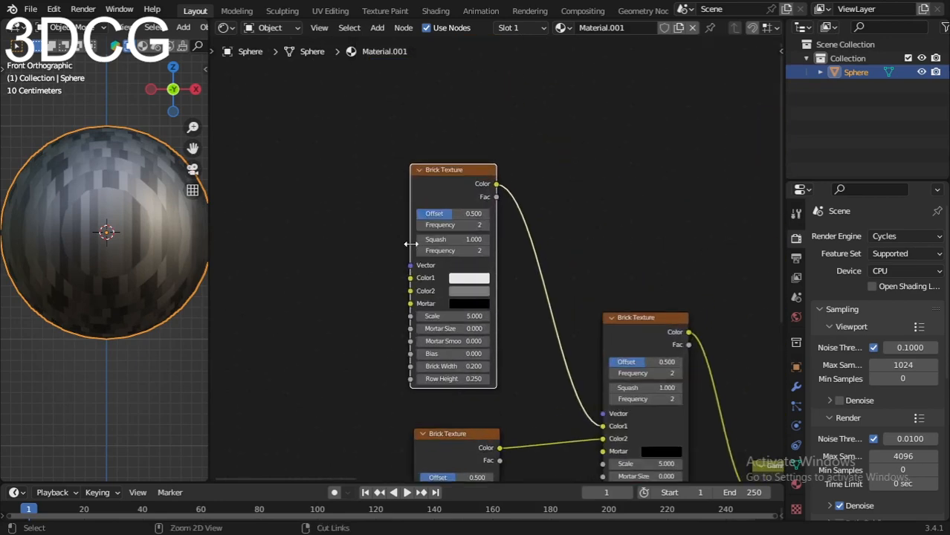
key("ctrl+t")
scroll(408, 401, "down", 2)
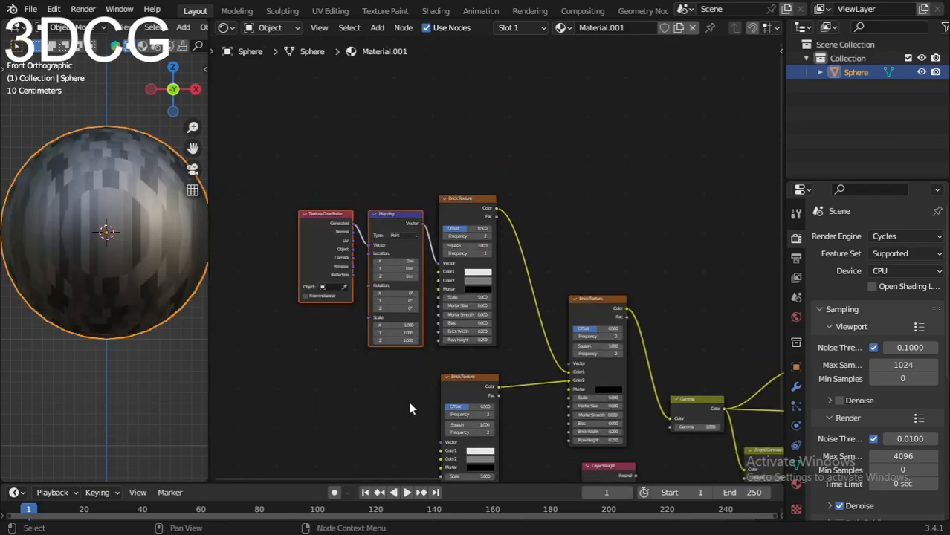
Step: Add another connected Texture Coordinate and Mapping pair to the lower Brick Texture's Vector input
middle_click_drag(408, 401, 463, 275)
left_click(493, 260)
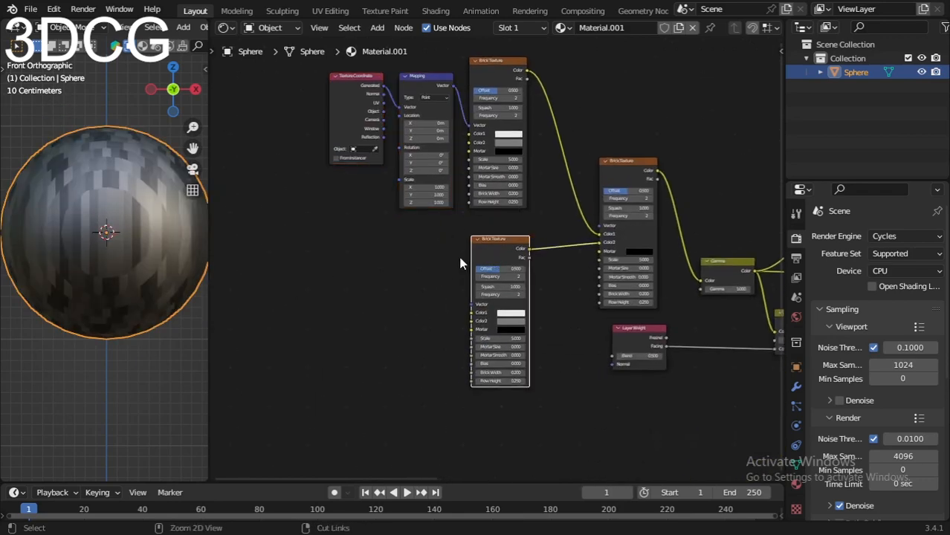
key("ctrl+t")
scroll(513, 220, "up", 8)
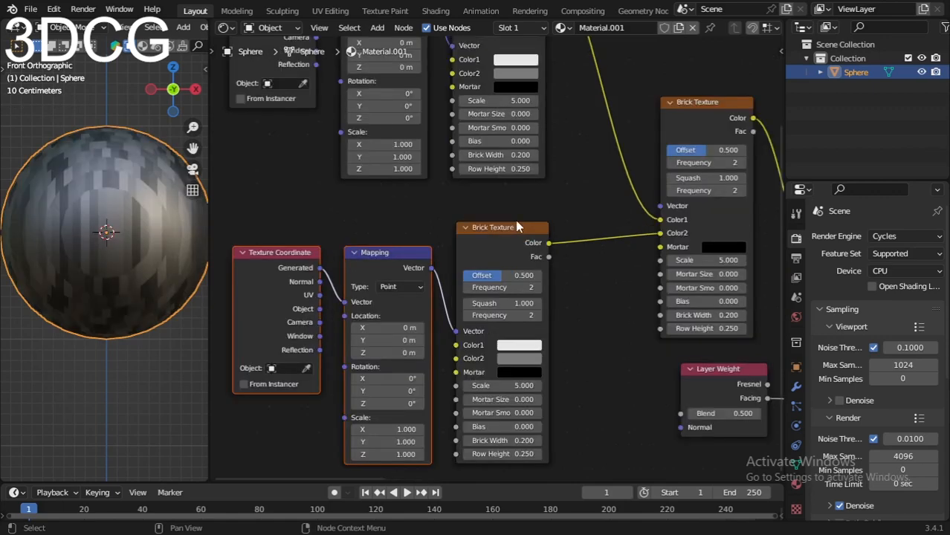
Step: Connect the upper Mapping node's Vector output to the Vector input of the main Brick Texture that feeds Gamma
scroll(546, 197, "down", 3)
middle_click_drag(535, 197, 476, 273)
scroll(477, 273, "down", 1)
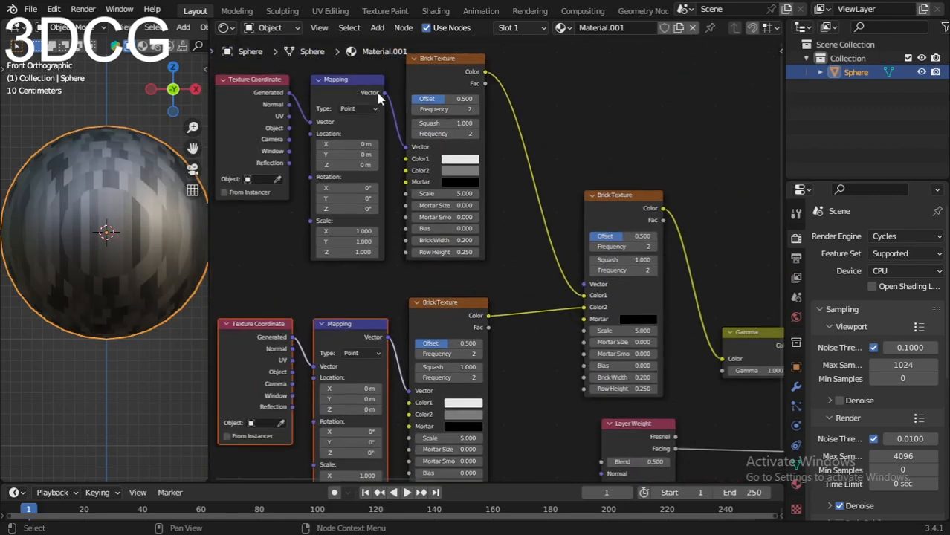
left_click_drag(383, 92, 584, 284)
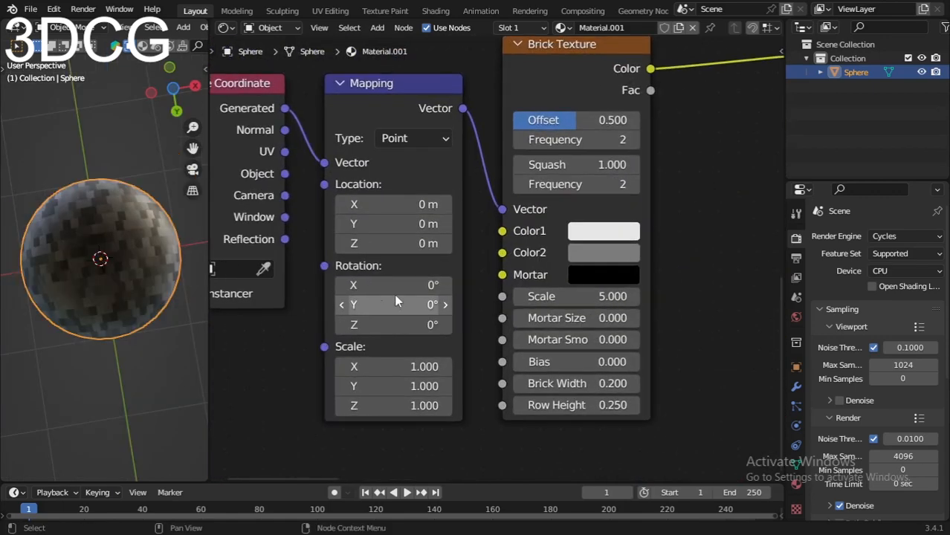
Step: Set the lower Mapping node's Rotation X and Y both to 180°
double_click(397, 286)
type("180")
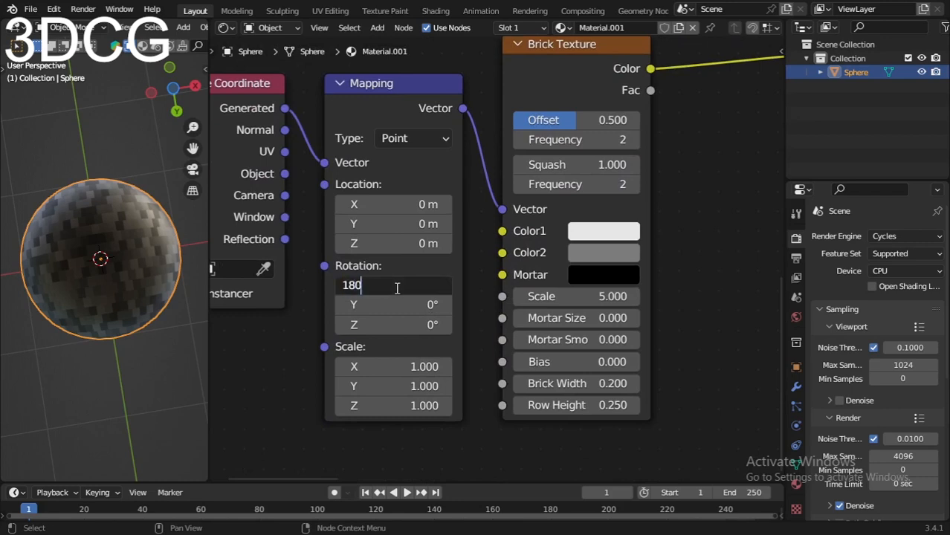
key("Return")
double_click(395, 304)
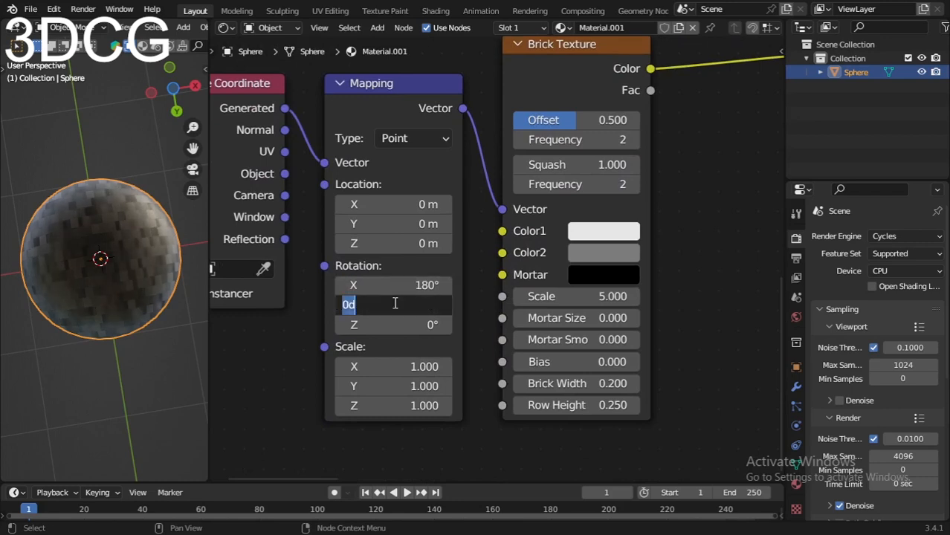
type("180")
key("Return")
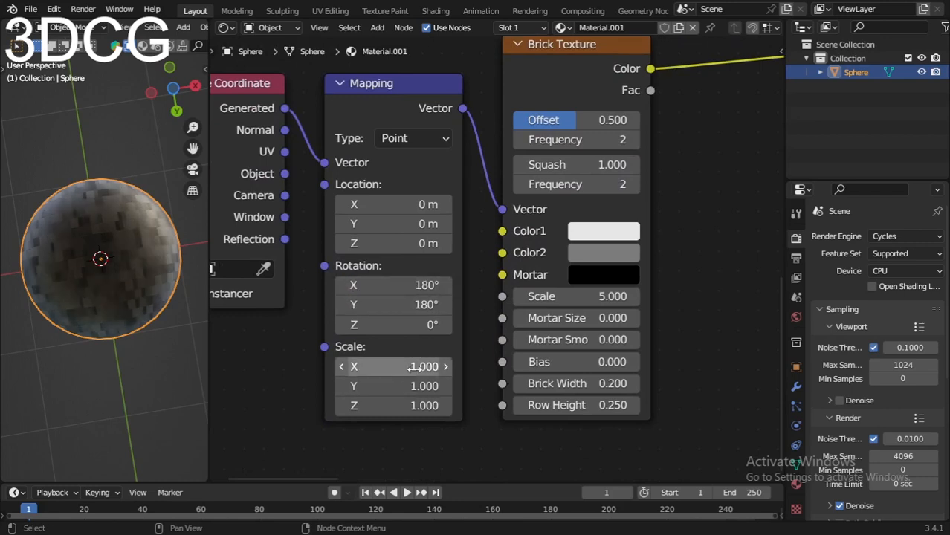
Step: Set the lower Mapping node's Scale to 3 on all axes and feed its Vector input from the Texture Coordinate's UV output
left_click_drag(415, 369, 416, 406)
type("3")
key("Return")
scroll(372, 189, "down", 3)
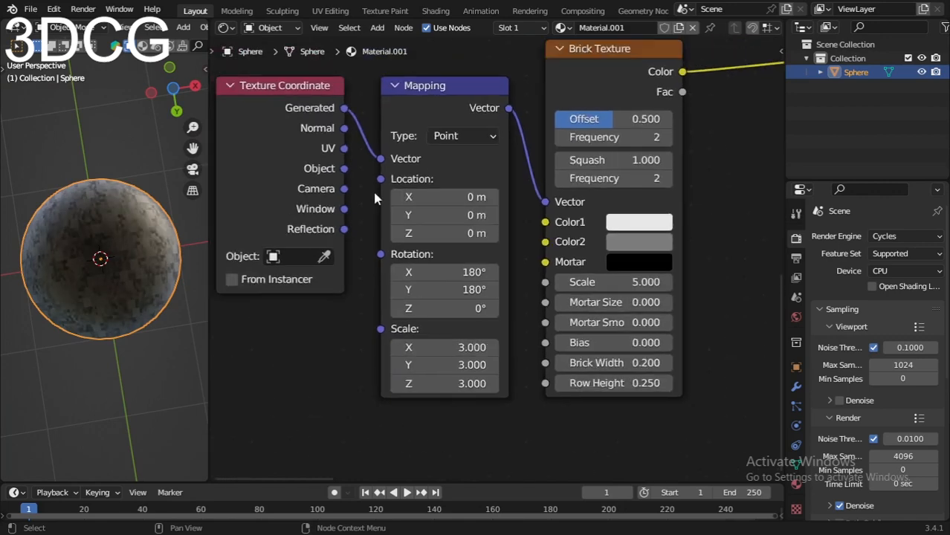
left_click_drag(374, 259, 406, 267)
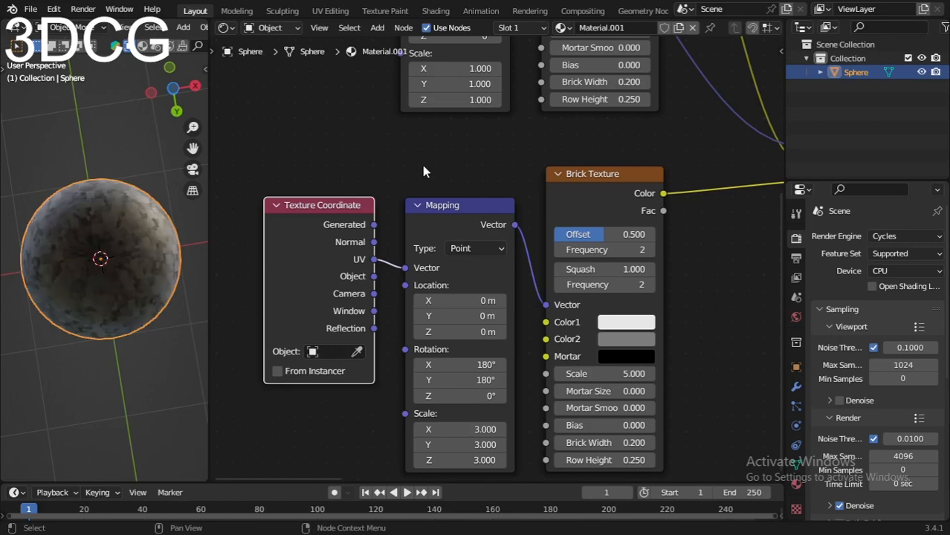
Step: Connect the upper Texture Coordinate node's UV output to the upper Mapping node's Vector input
middle_click_drag(416, 133, 410, 237)
middle_click_drag(424, 468, 409, 260)
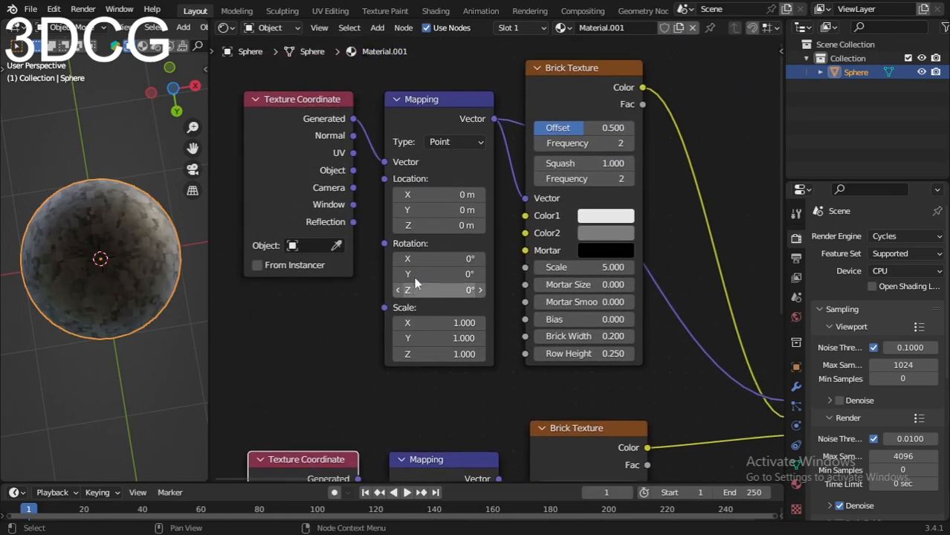
scroll(366, 195, "down", 3)
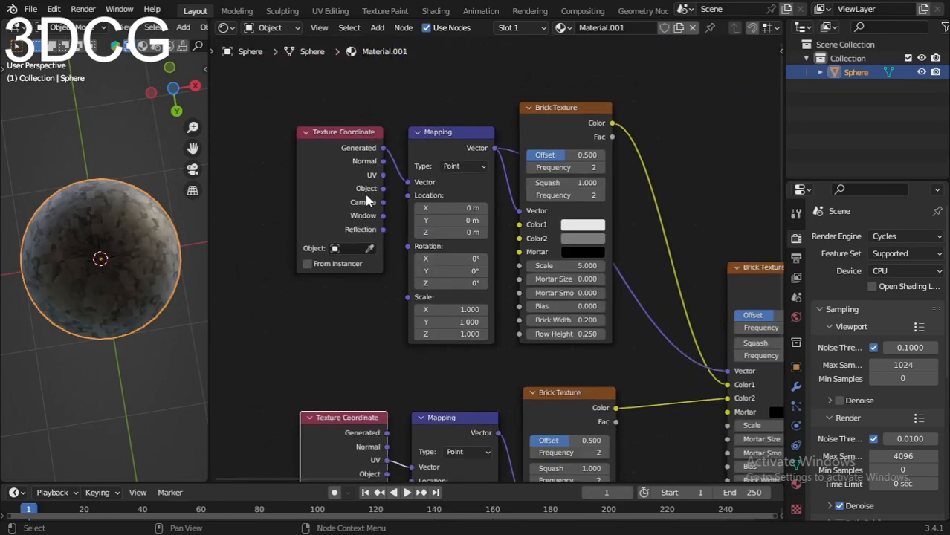
middle_click_drag(365, 193, 371, 246)
scroll(372, 246, "up", 3)
left_click_drag(360, 219, 389, 228)
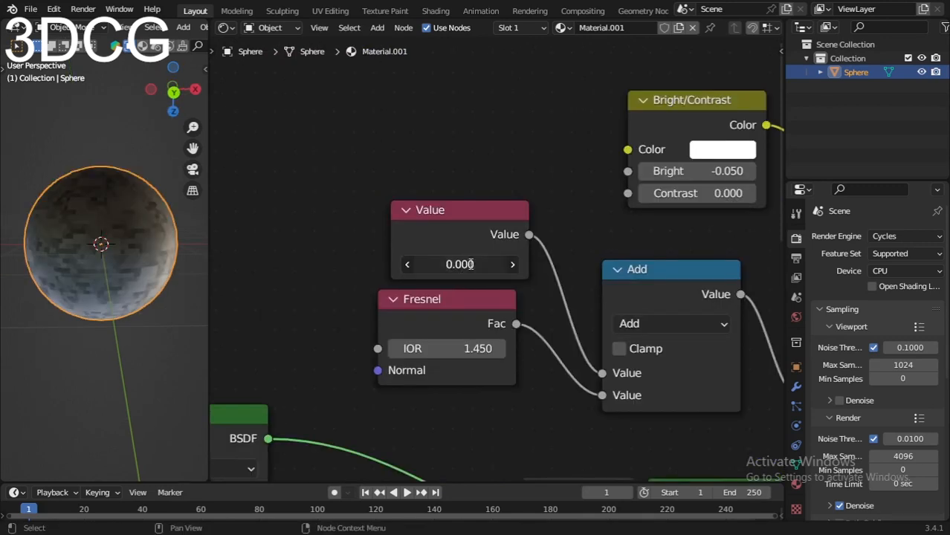
Step: Set the Value node feeding the Add node to 0.05 and the Fresnel node's IOR to 1.3
left_click(468, 265)
key("BackSpace")
type(".05")
key("Return")
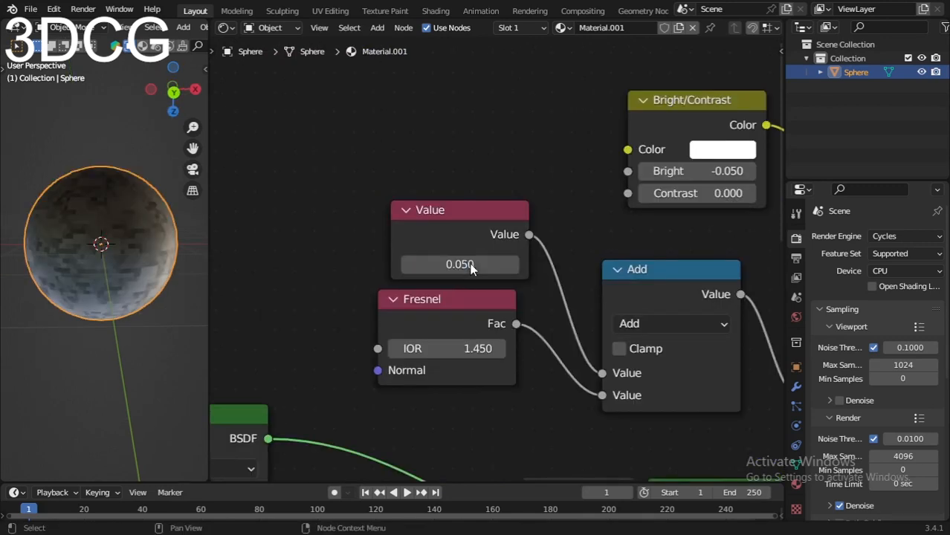
left_click(473, 272)
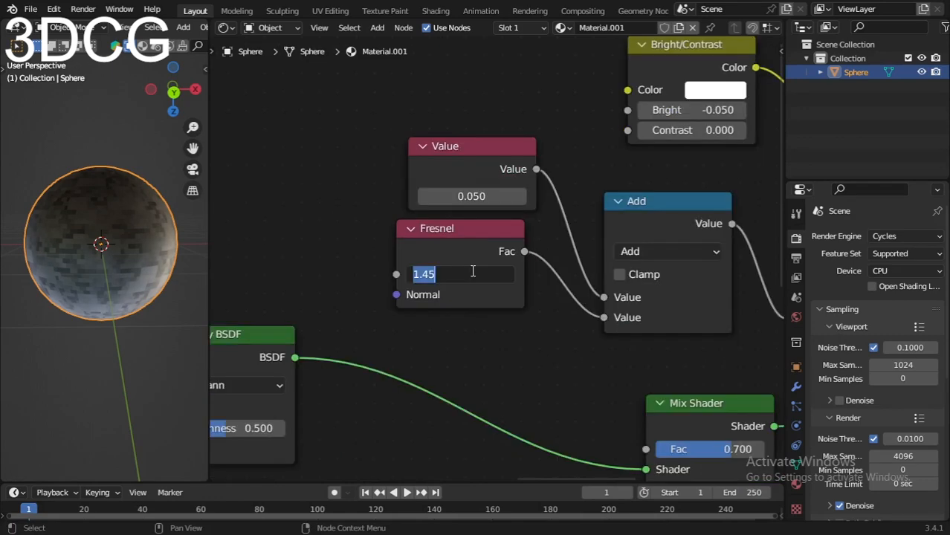
type("1.3")
key("Return")
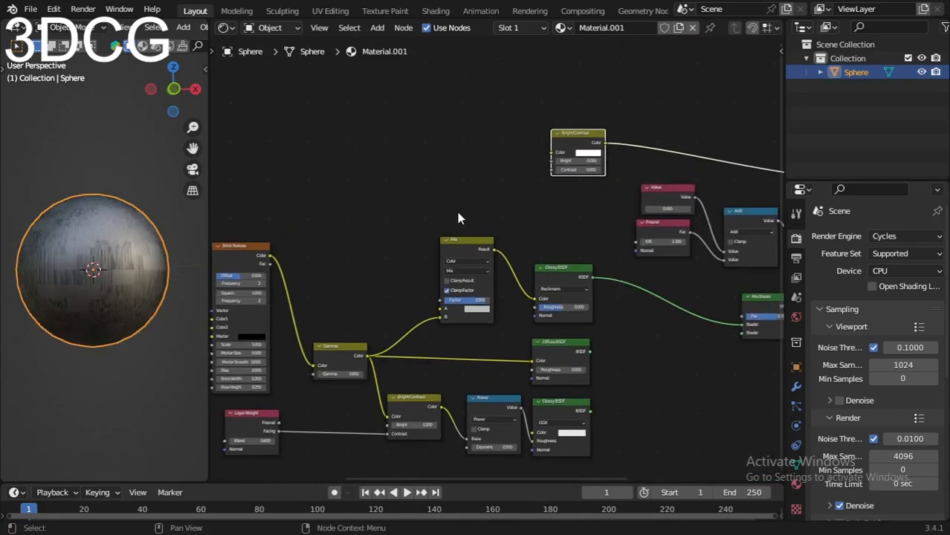
Step: Connect the Gamma node's Color output to the Color input of the Bright/Contrast node whose Bright is -0.050
scroll(414, 234, "up", 3)
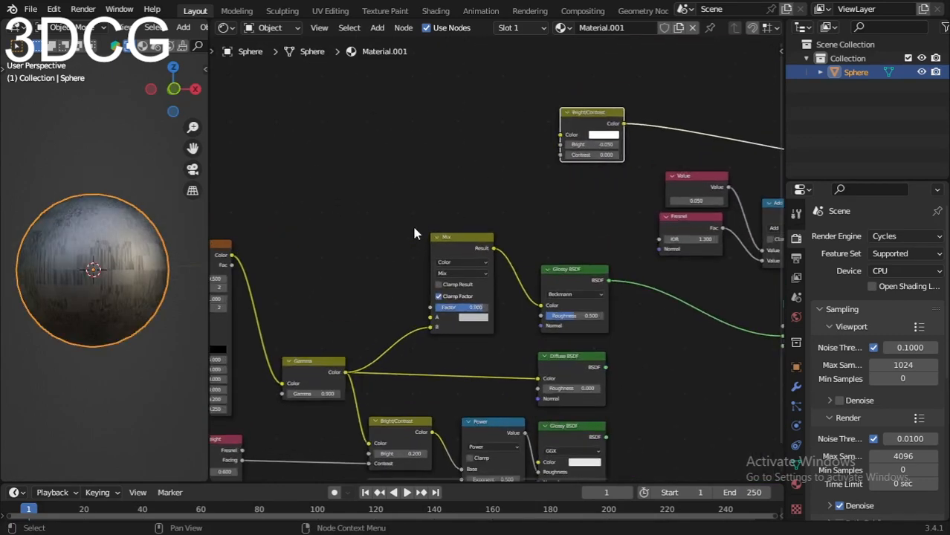
left_click_drag(344, 374, 559, 134)
scroll(104, 279, "up", 3)
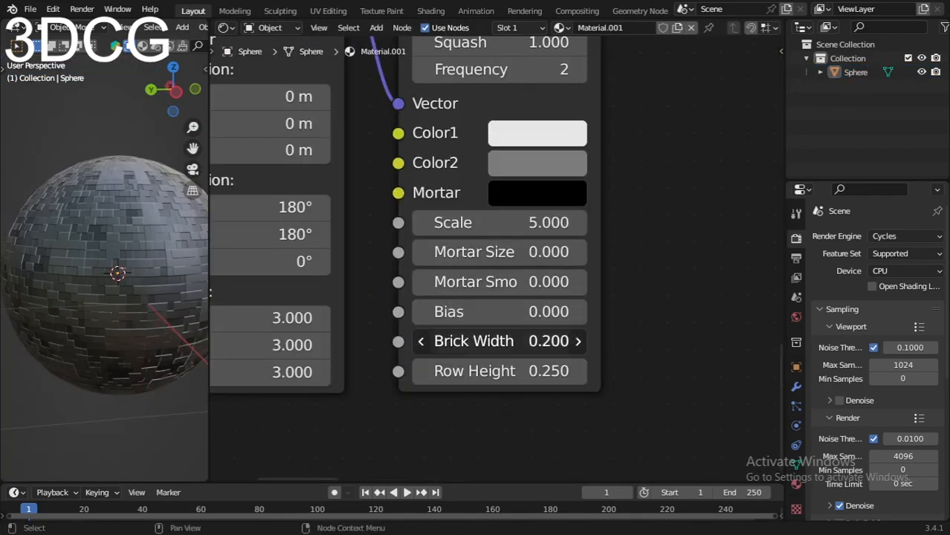
Step: Set the lower Brick Texture's Brick Width to 0.5
left_click_drag(472, 341, 539, 341)
left_click(472, 341)
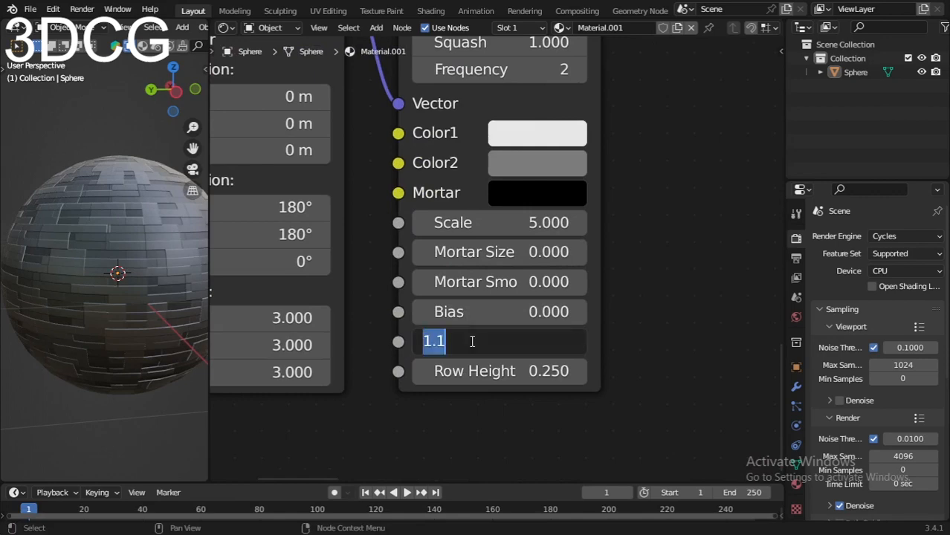
type(".5")
key("Return")
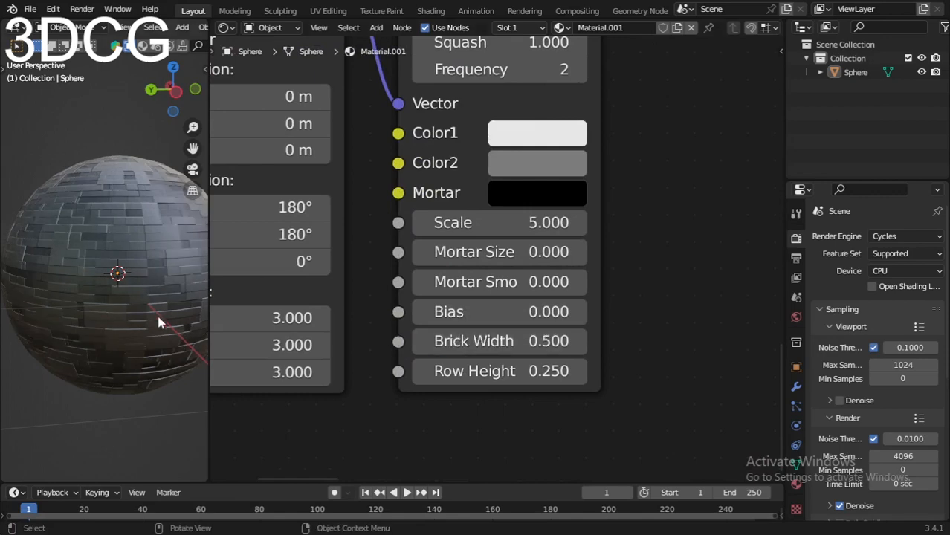
Step: Set the lower Brick Texture's Mortar Size to 0.02
middle_click_drag(158, 317, 96, 299)
scroll(95, 300, "up", 1)
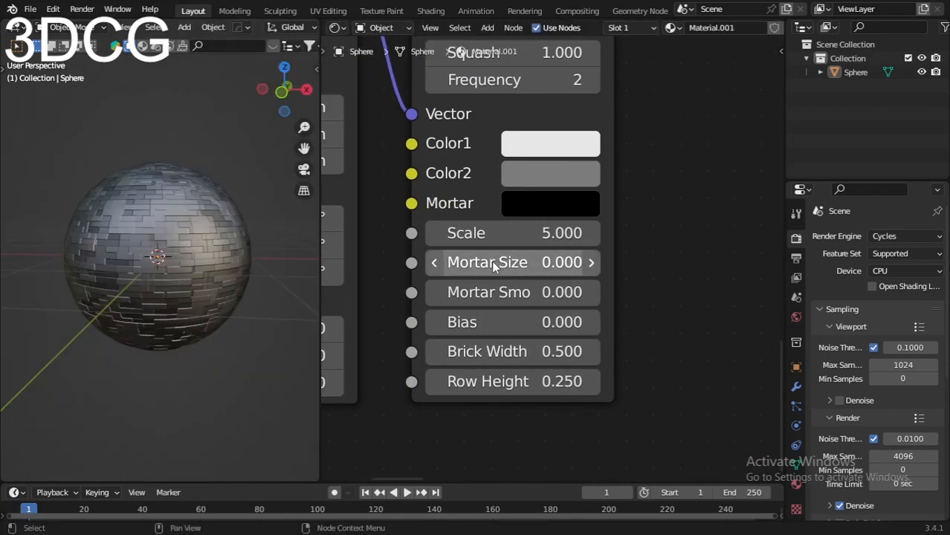
mouse_move(491, 260)
left_mouse_down()
mouse_move(535, 260)
mouse_move(492, 260)
left_mouse_up()
left_click(492, 261)
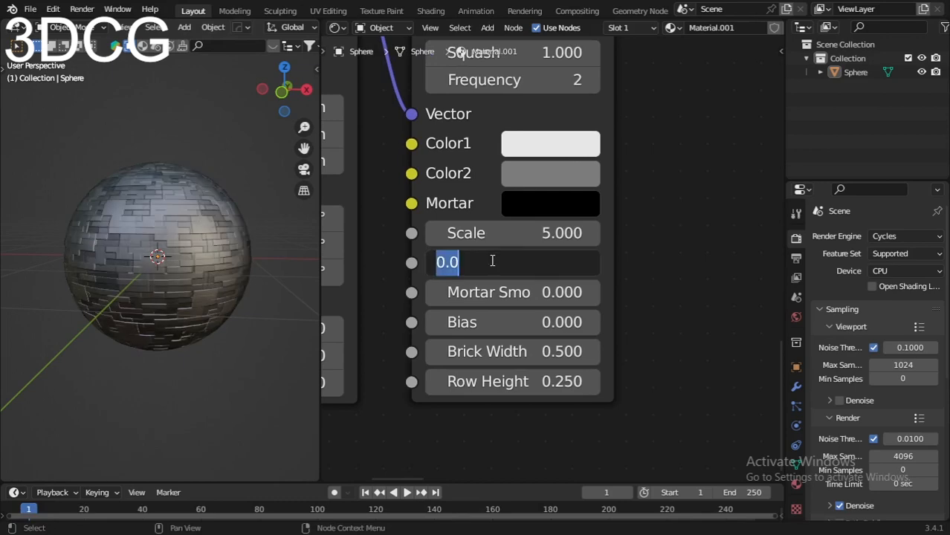
key("BackSpace")
type(".02")
key("Return")
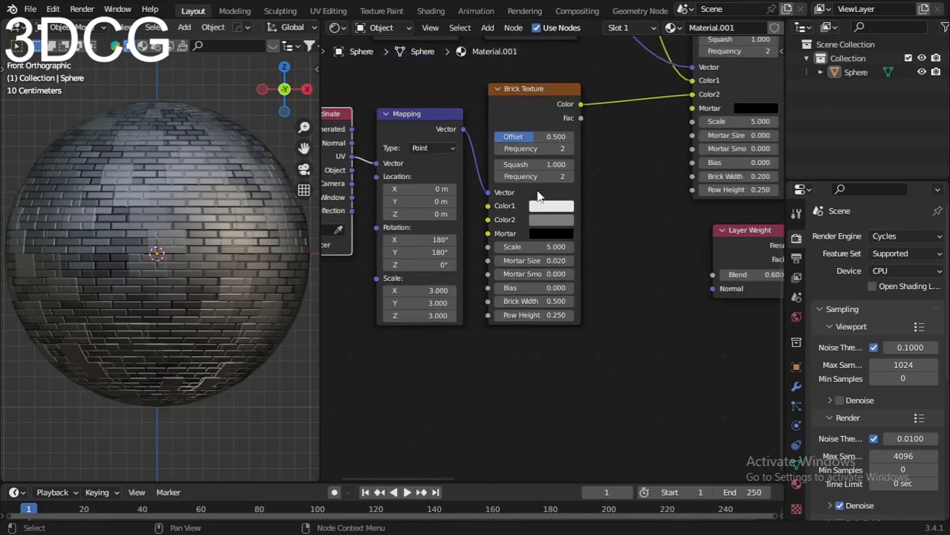
Step: Set the Mortar color of the Brick Texture feeding the Gamma node to white
scroll(555, 238, "up", 5)
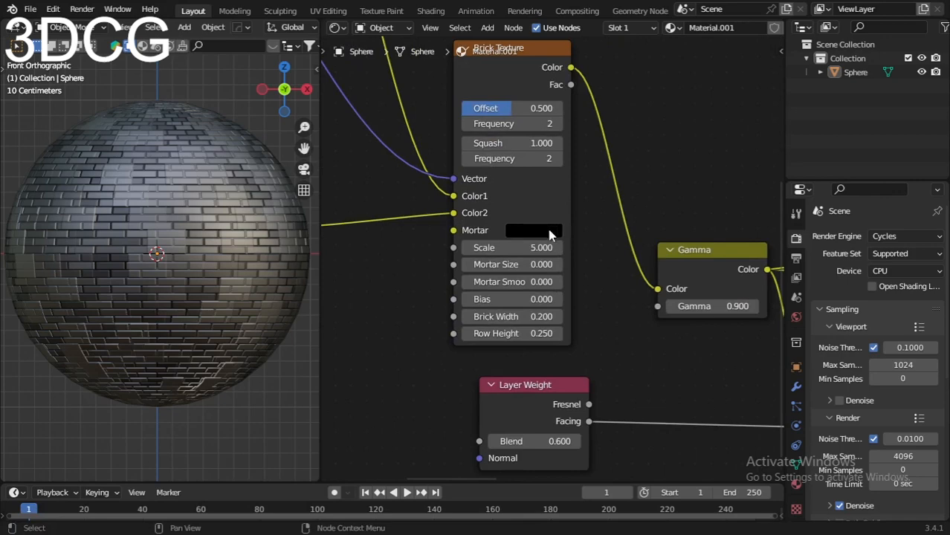
left_click(551, 235)
left_click_drag(641, 364, 640, 251)
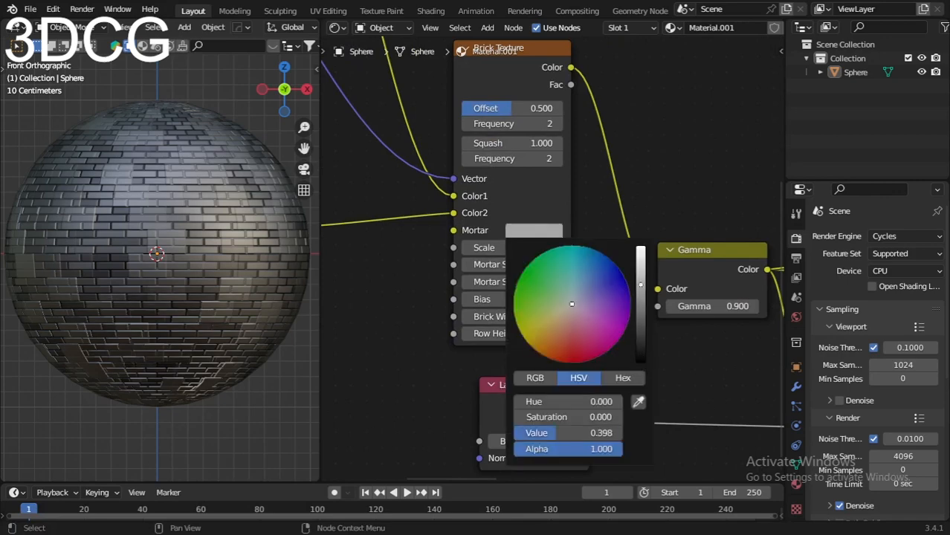
Step: Set Color1 of the upper Brick Texture connected to the final Brick Texture's Color1 to pale blue, with saturation about 0.35
middle_click_drag(332, 276, 555, 238)
scroll(580, 245, "down", 2)
scroll(598, 156, "up", 2)
scroll(558, 243, "down", 4)
middle_click_drag(552, 168, 543, 339)
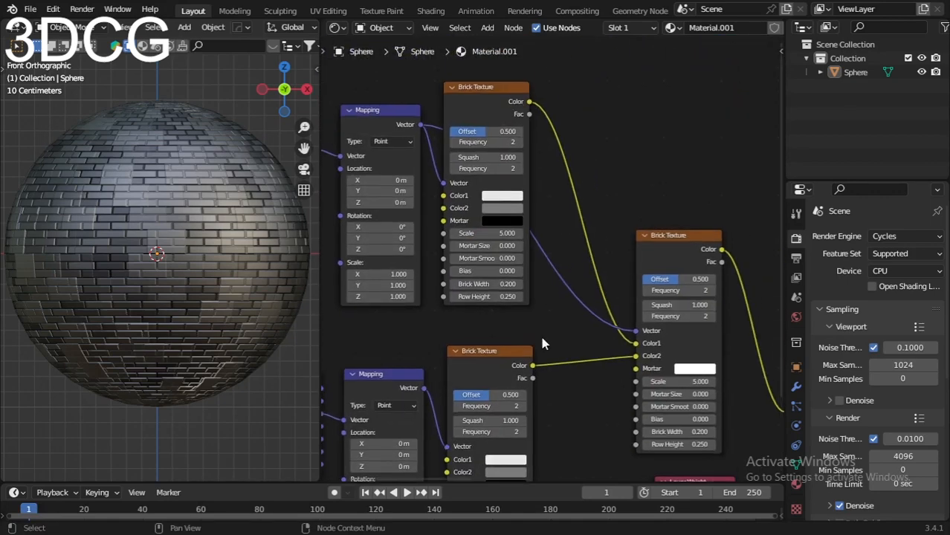
scroll(532, 236, "up", 3)
middle_click_drag(531, 229, 555, 265)
left_click(522, 216)
mouse_move(548, 282)
left_mouse_down()
mouse_move(547, 268)
mouse_move(571, 269)
mouse_move(526, 283)
mouse_move(545, 315)
mouse_move(551, 277)
left_mouse_up()
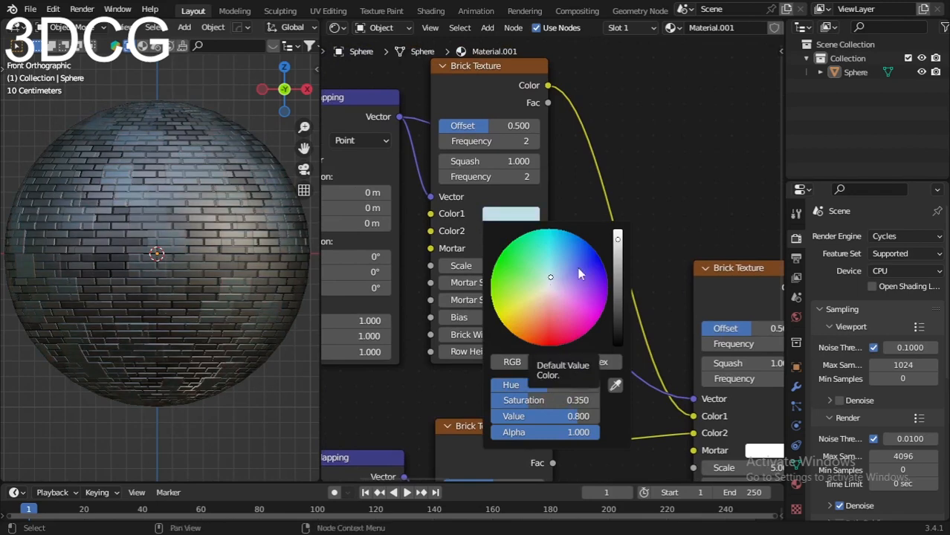
Step: Examine the settings of the lower Brick Texture and the Mapping and Texture Coordinate nodes that feed it
scroll(587, 180, "down", 2)
middle_click_drag(538, 307, 556, 218)
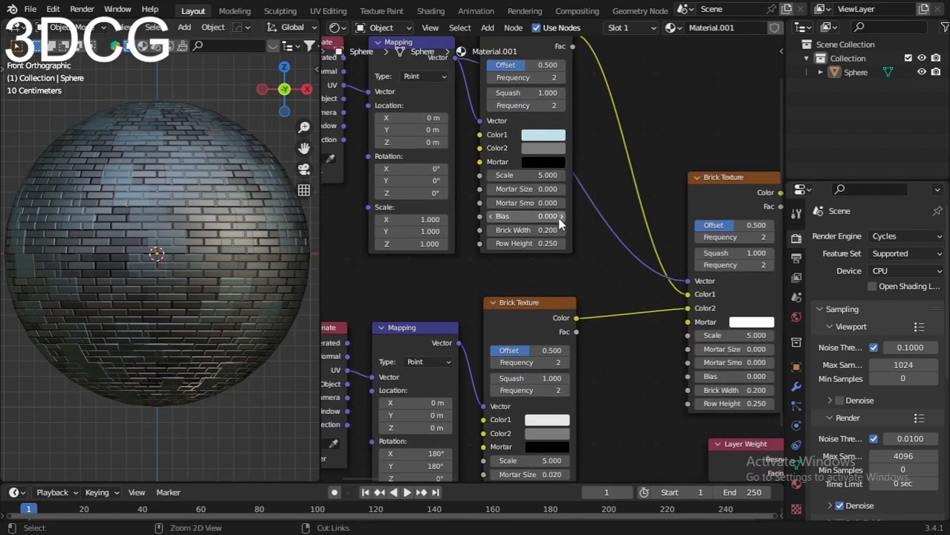
middle_click_drag(544, 384, 567, 228, "shift")
scroll(570, 263, "up", 5)
middle_click_drag(571, 263, 576, 271, "shift")
scroll(576, 272, "up", 1)
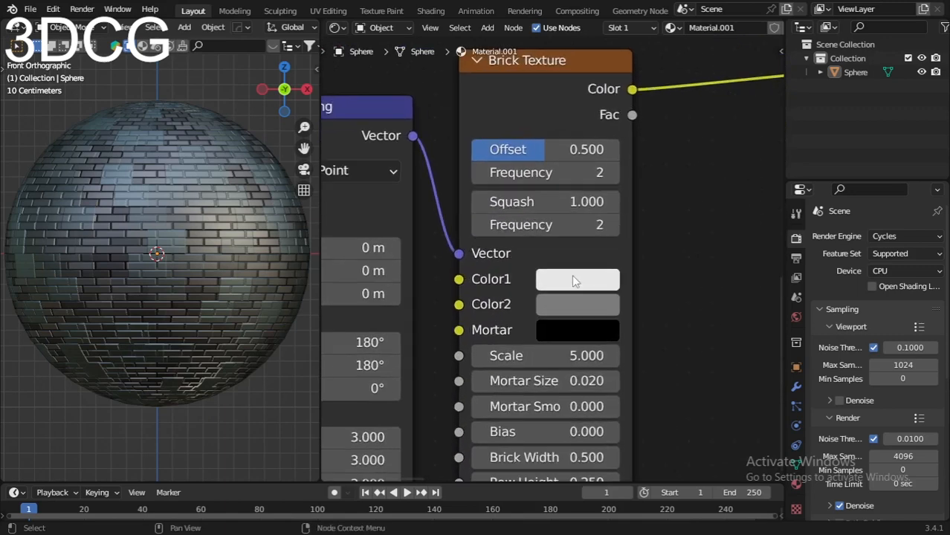
scroll(571, 274, "down", 3)
middle_click_drag(353, 253, 427, 262)
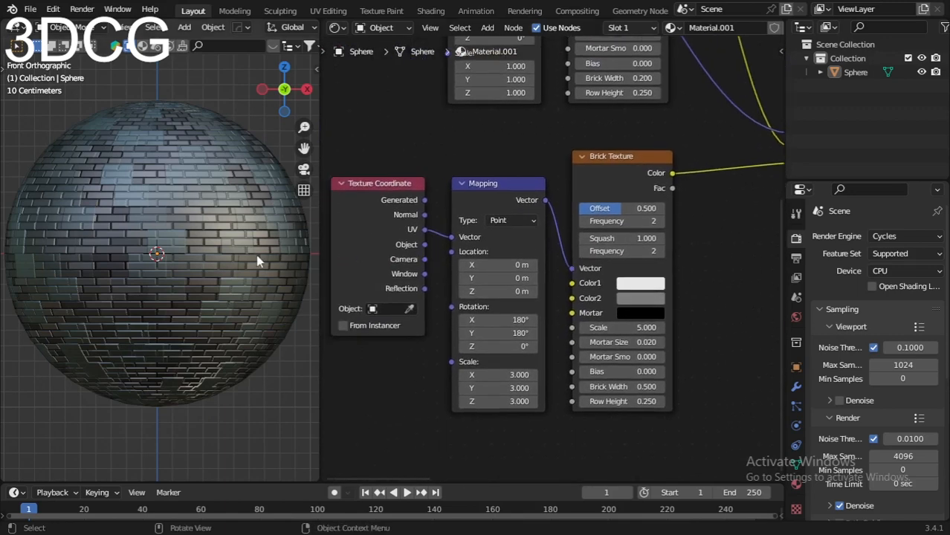
Step: Review the complete material node tree in the maximized Shader Editor, then restore the layout and check the sphere
scroll(260, 256, "down", 4)
key("Home")
key("ctrl+space")
scroll(520, 286, "up", 4)
scroll(520, 286, "up", 2)
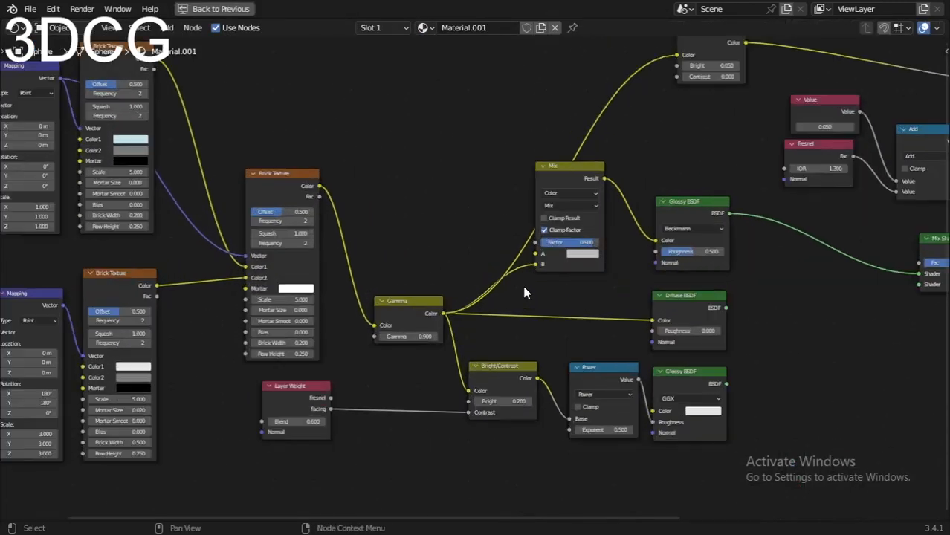
key("ctrl+space")
scroll(381, 297, "up", 1)
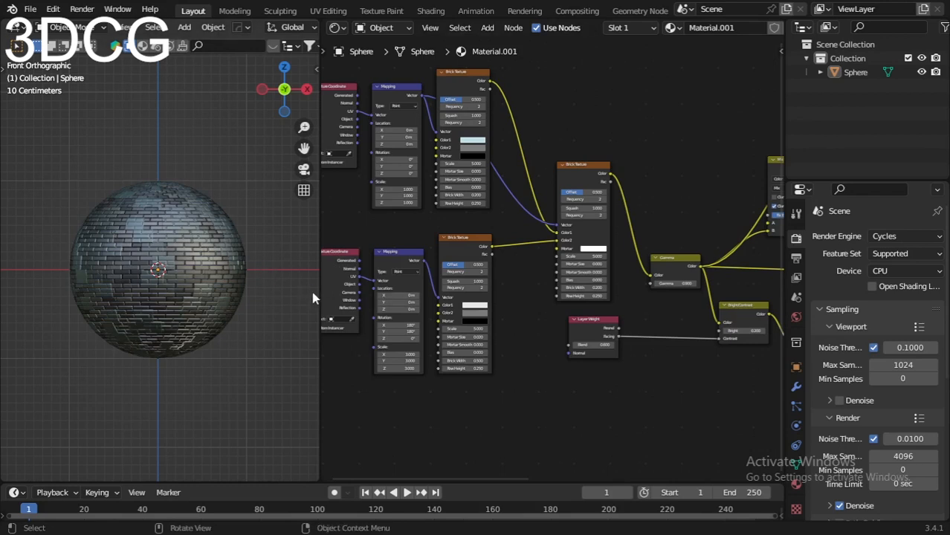